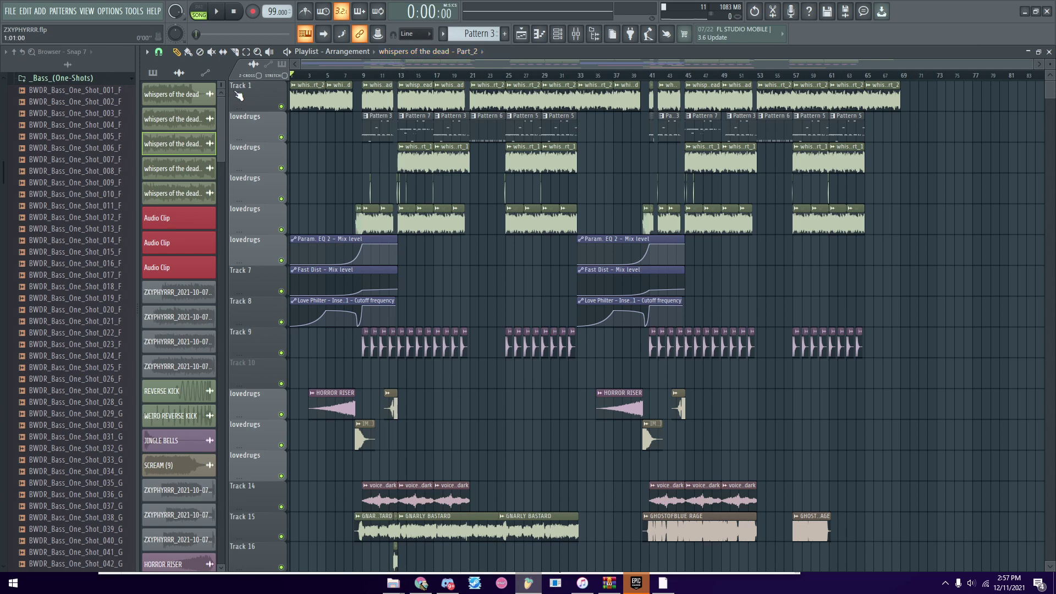
Play back the arrangement's intro and first drop, continue with the section from about bar 39, and stop playback
key(space)
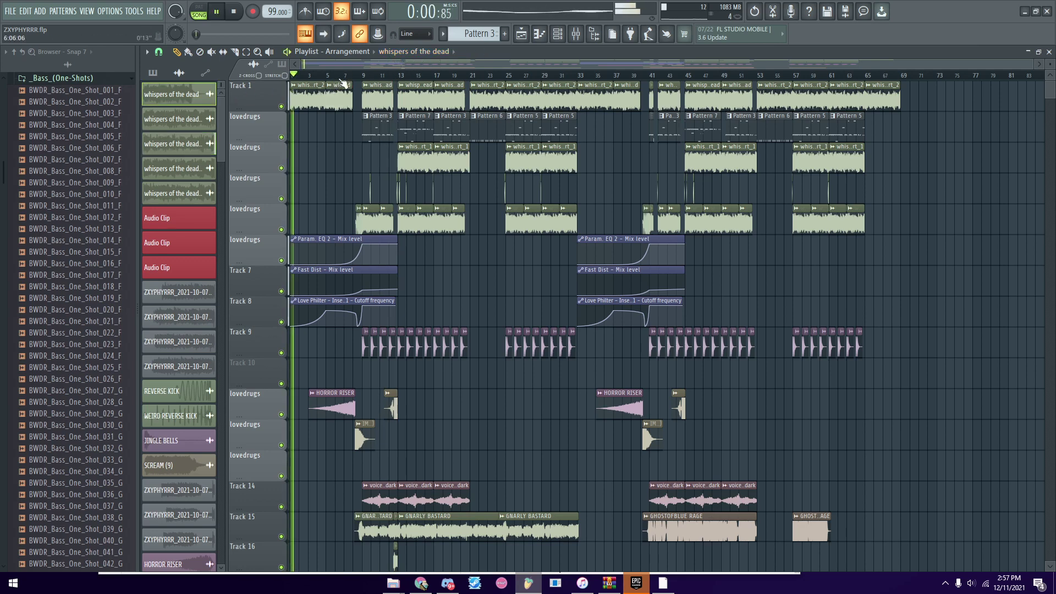
click(337, 75)
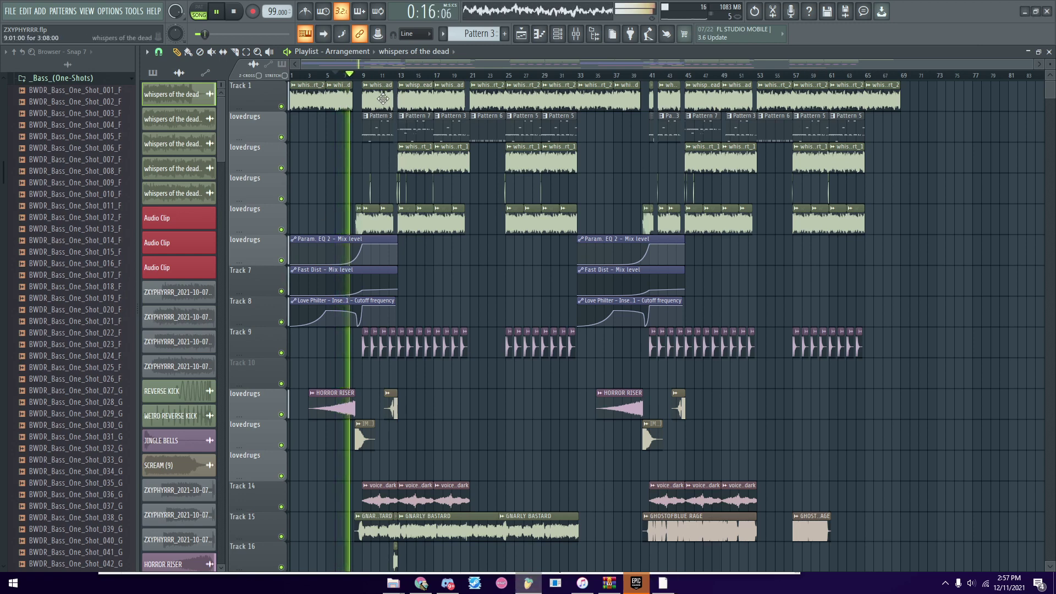
key(XF86AudioLowerVolume)
key(XF86AudioLowerVolume)
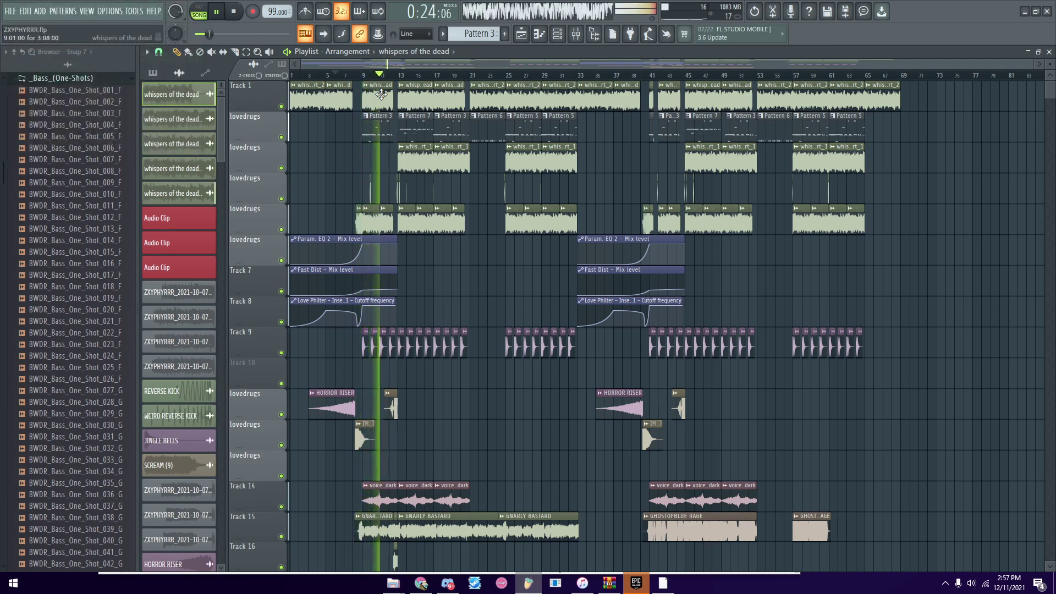
click(636, 78)
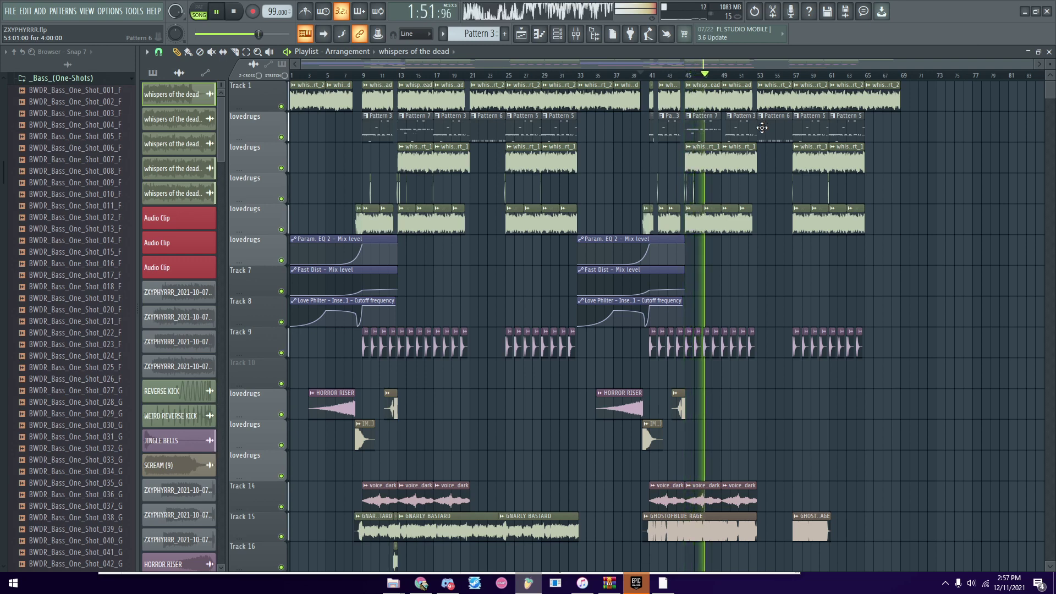
click(737, 118)
key(space)
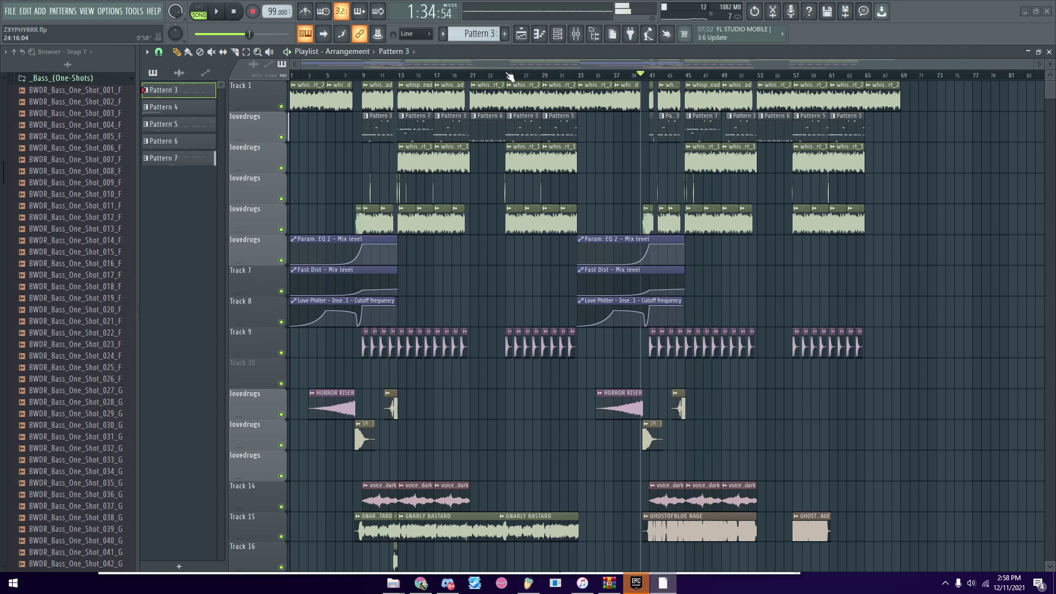
Collapse the _Bass_(One-Shots) browser folder and inspect the channel settings of the whispers of the dead sample
click(327, 102)
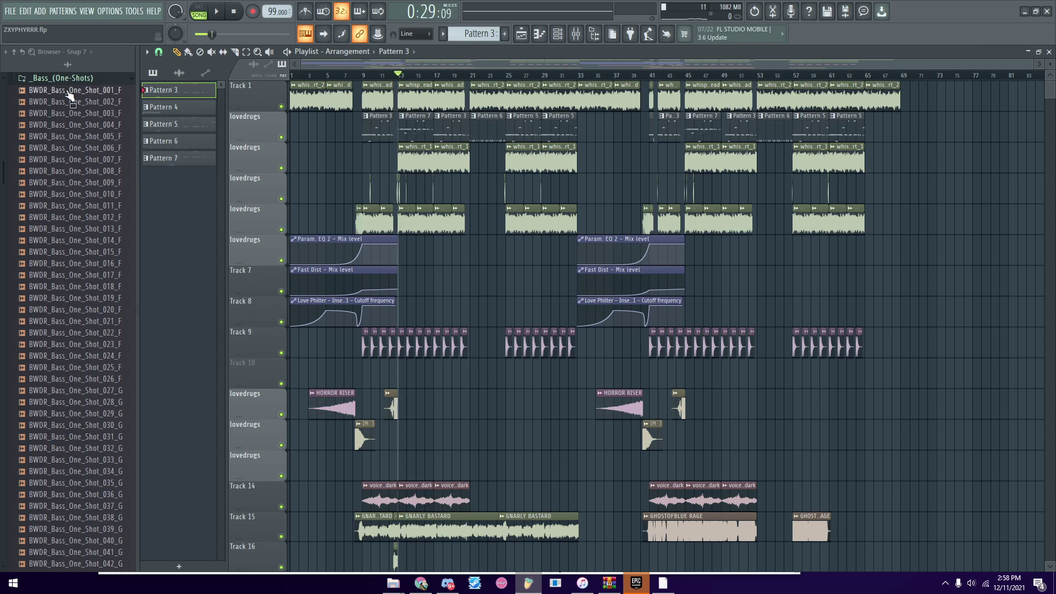
click(55, 78)
scroll(70, 220, up, 3)
click(170, 94)
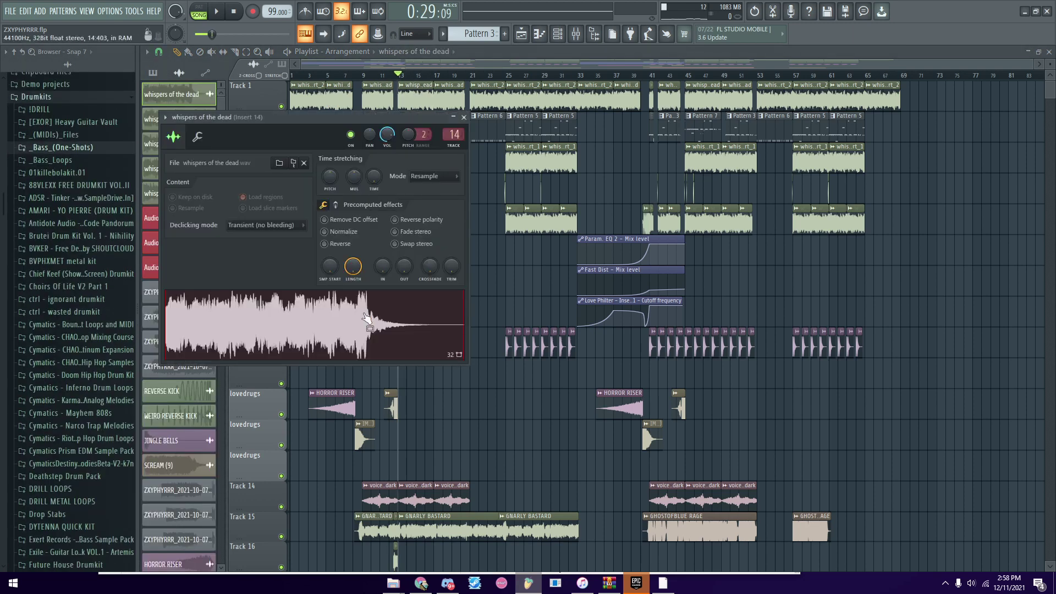
Inspect the first Fruity parametric EQ 2 and the Fruity Fast Dist on mixer insert 14
click(575, 34)
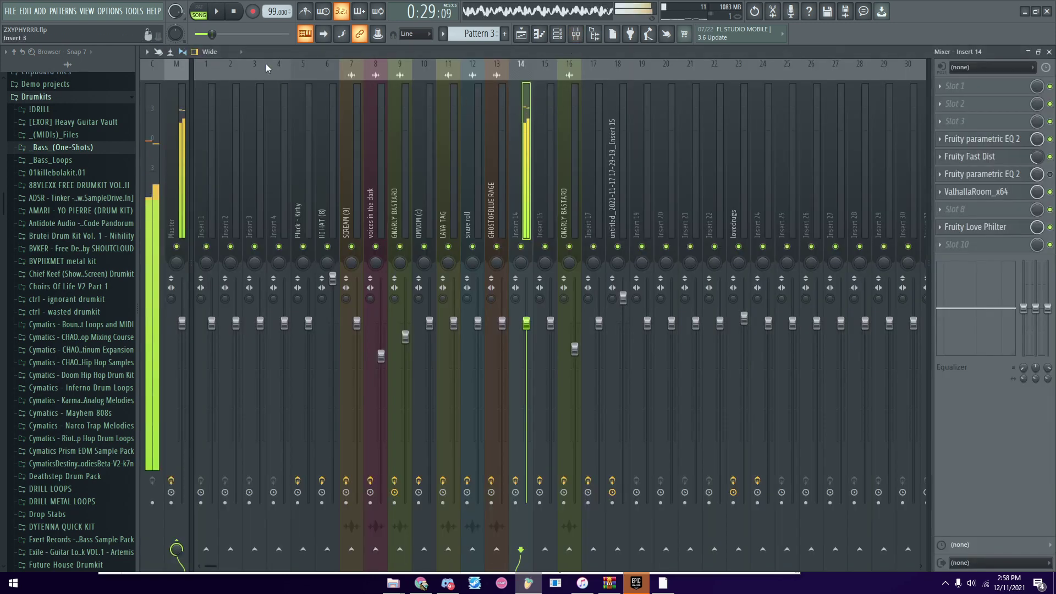
key(space)
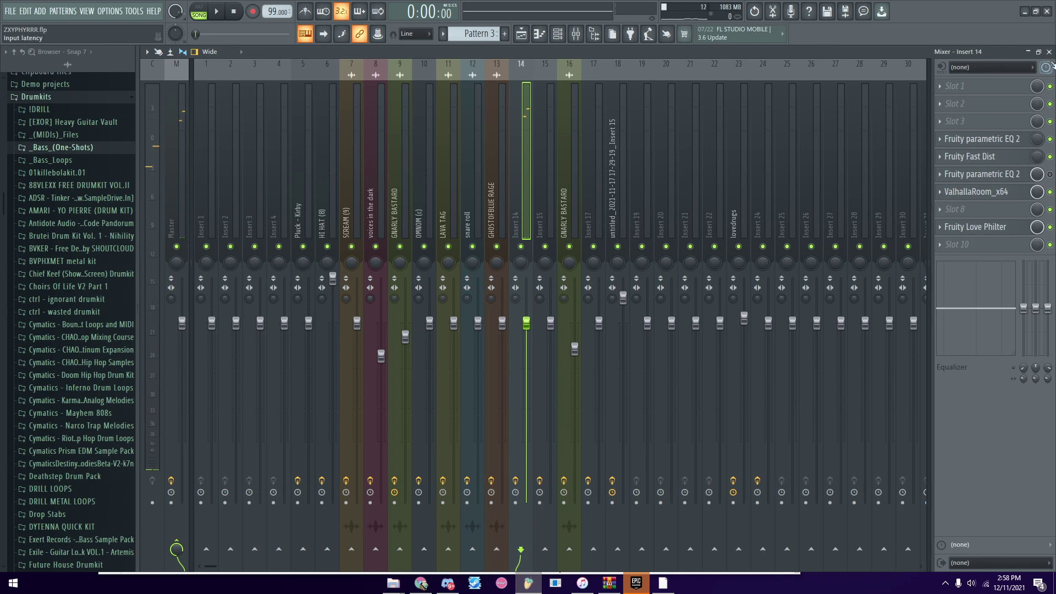
click(1049, 52)
click(412, 75)
click(576, 33)
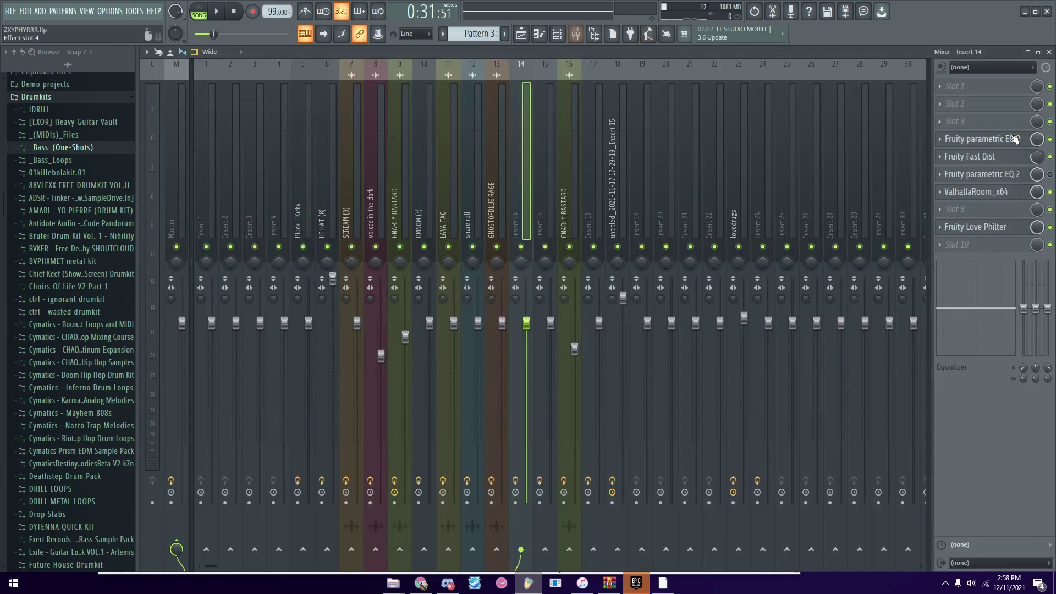
click(1010, 139)
click(1010, 141)
click(990, 157)
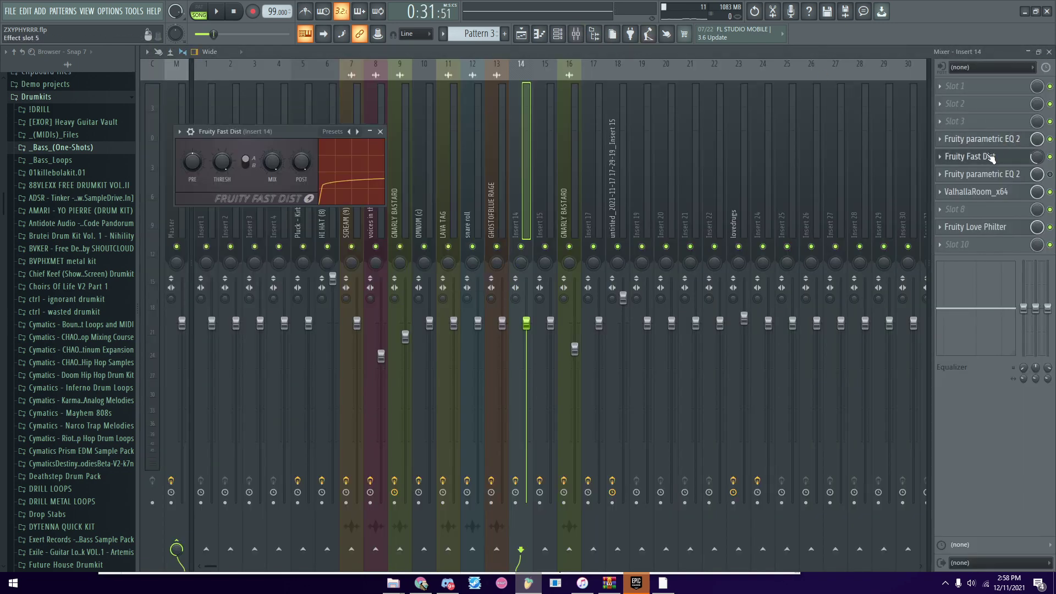
click(990, 157)
Inspect the second Fruity parametric EQ 2, the ValhallaRoom and the Fruity Love Philter on mixer insert 14
click(984, 173)
click(985, 174)
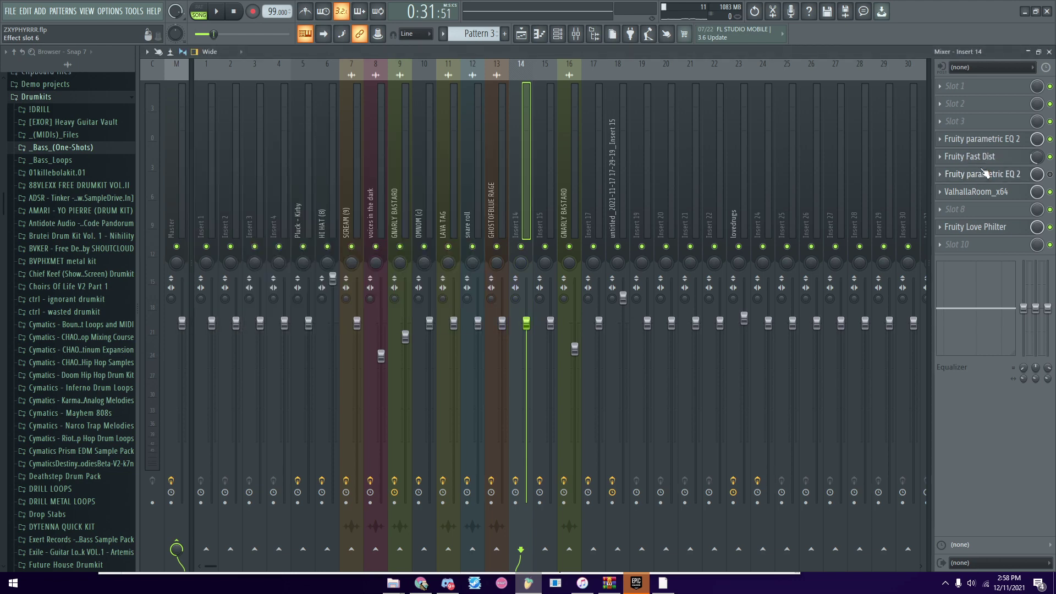
click(984, 174)
click(982, 192)
click(983, 192)
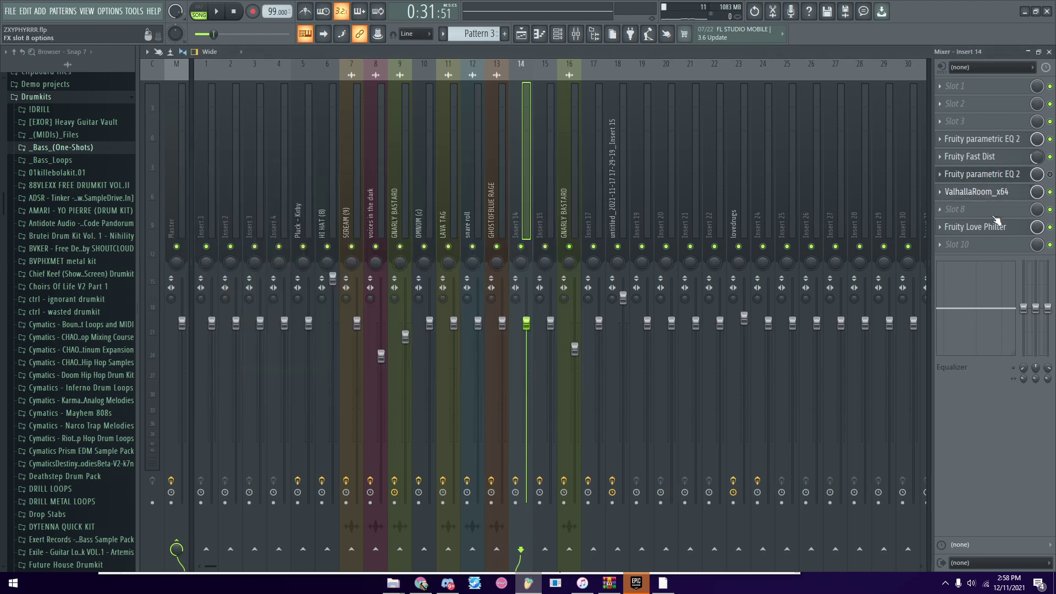
click(981, 227)
click(982, 226)
click(1049, 51)
Play parts of the intro from the start of the playlist and place the playhead at bar 9
click(433, 64)
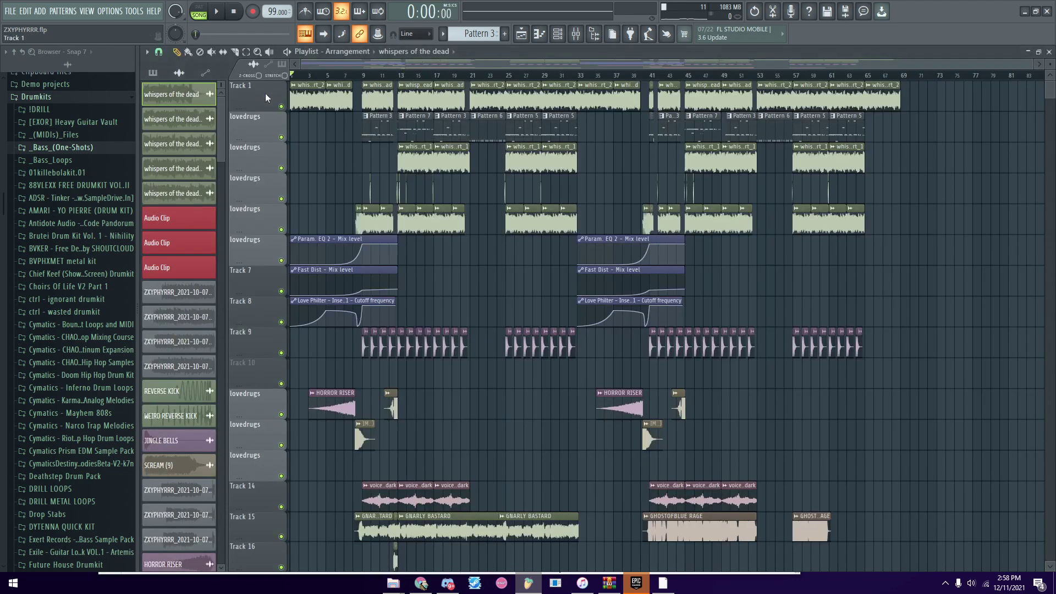
scroll(410, 252, up, 5)
key(space)
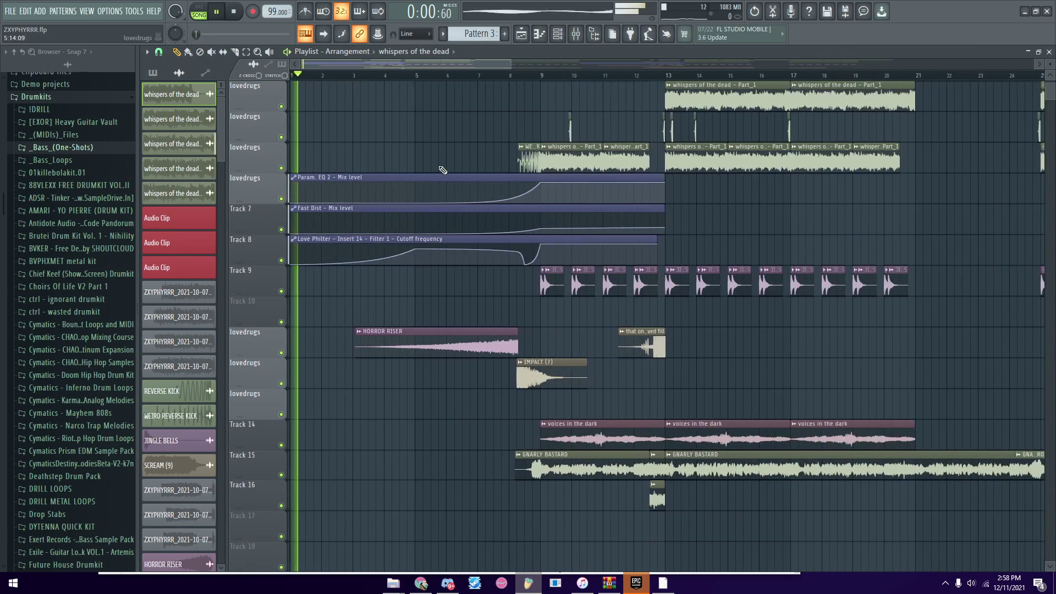
scroll(410, 252, up, 1)
click(444, 75)
click(519, 75)
key(space)
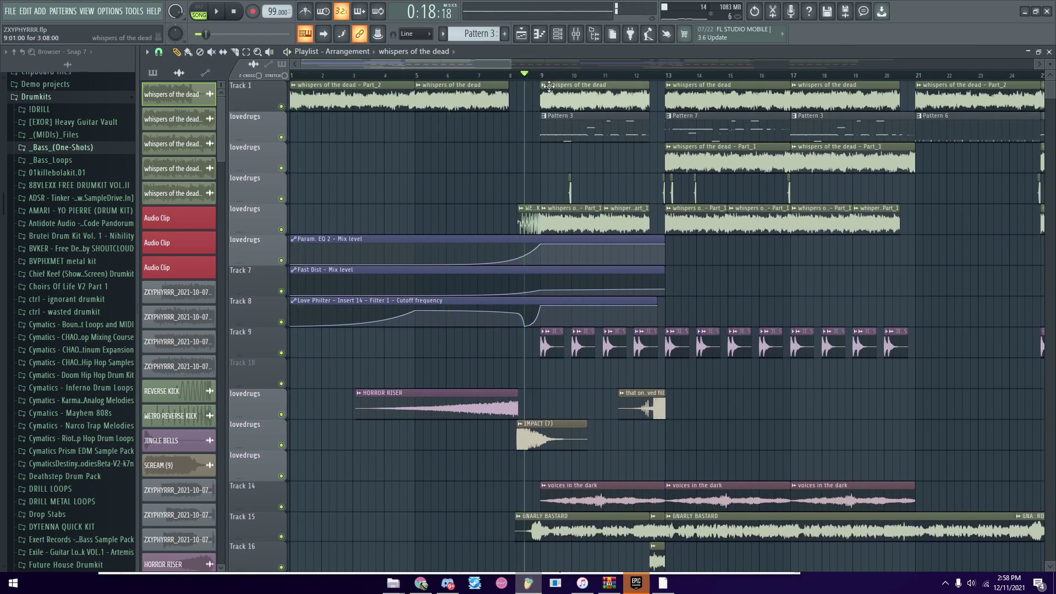
click(541, 76)
scroll(619, 171, up, 3)
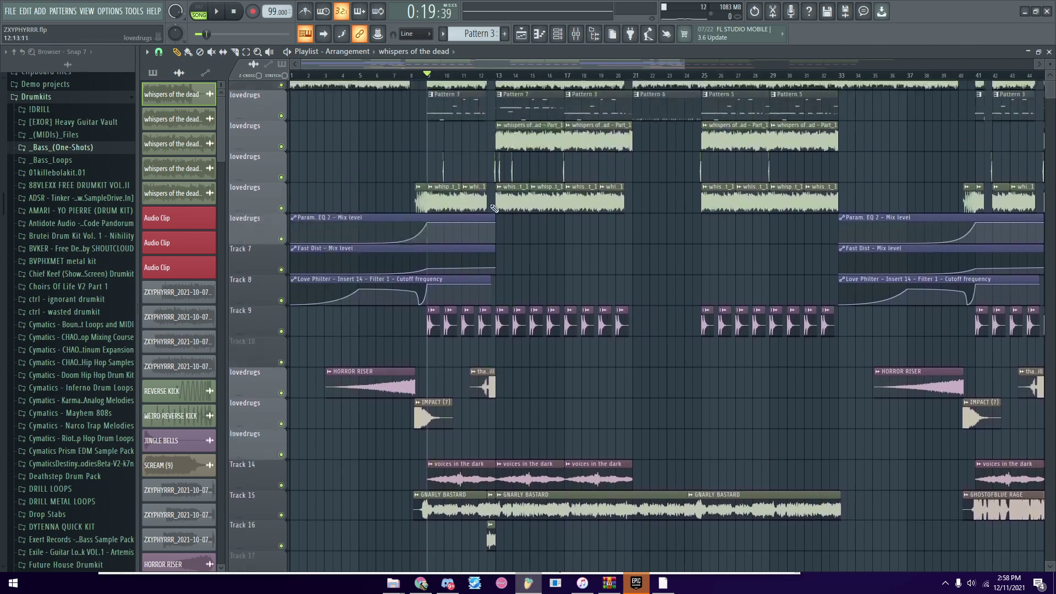
Inspect the channel settings of the whispers of the dead - Part_1 - Part_1 clip at bar 9
double_click(451, 220)
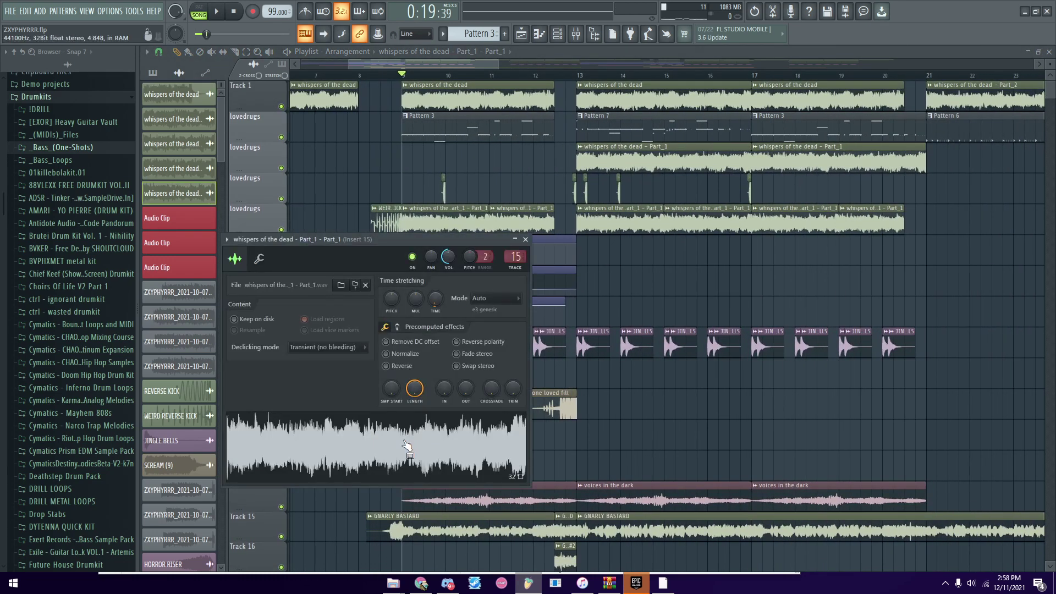
click(525, 239)
scroll(495, 291, down, 5)
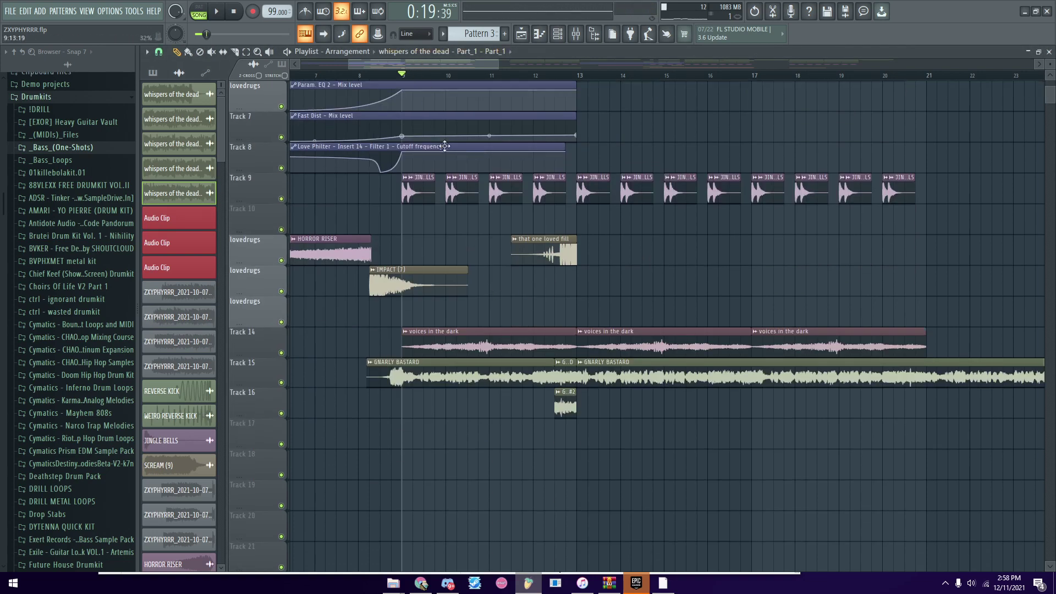
scroll(483, 374, up, 5)
scroll(465, 362, down, 14)
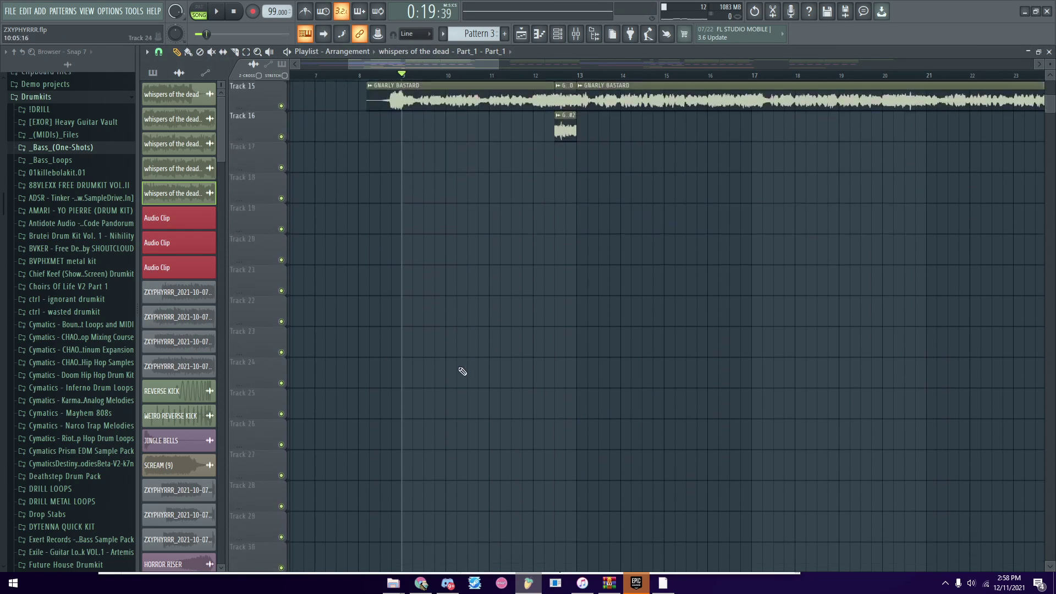
Inspect the voices in the dark sample's channel settings and the Fruity Fast Dist on its mixer track
scroll(460, 358, up, 7)
ctrl+scroll(451, 330, down, 4)
click(447, 291)
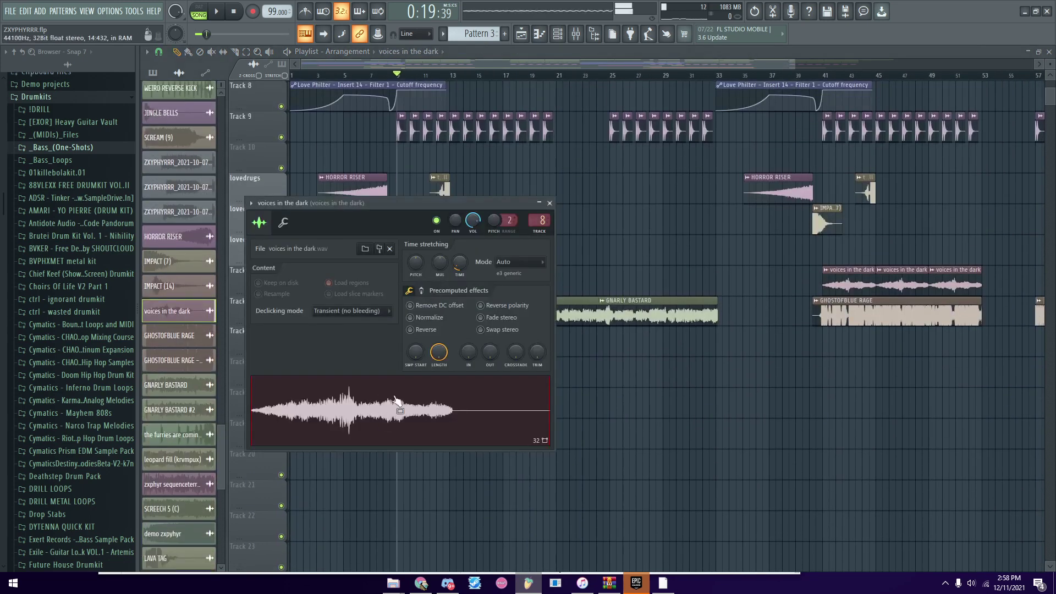
click(549, 203)
click(576, 33)
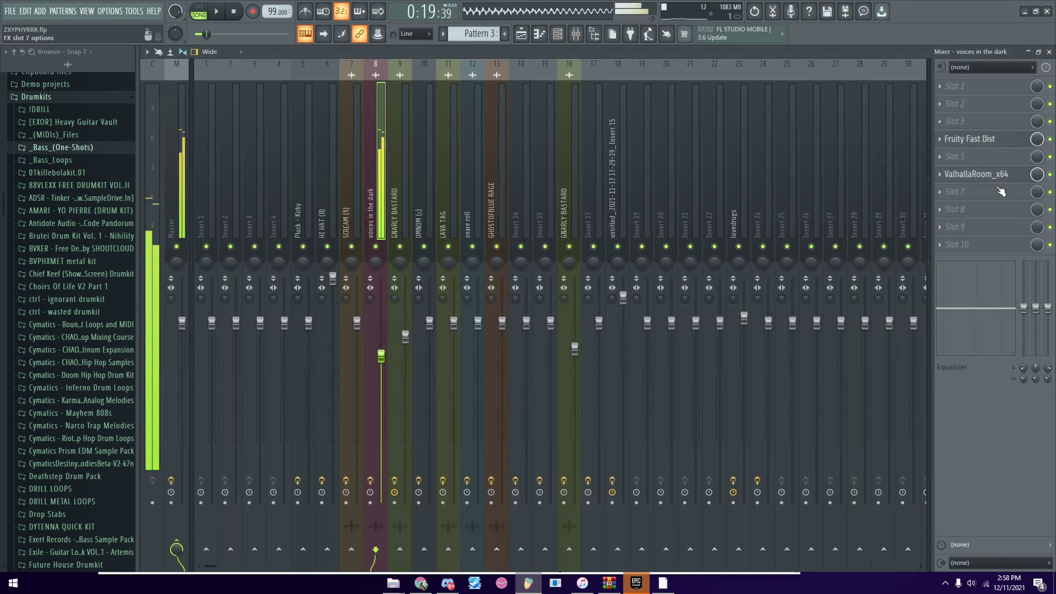
click(987, 141)
click(987, 141)
key(F5)
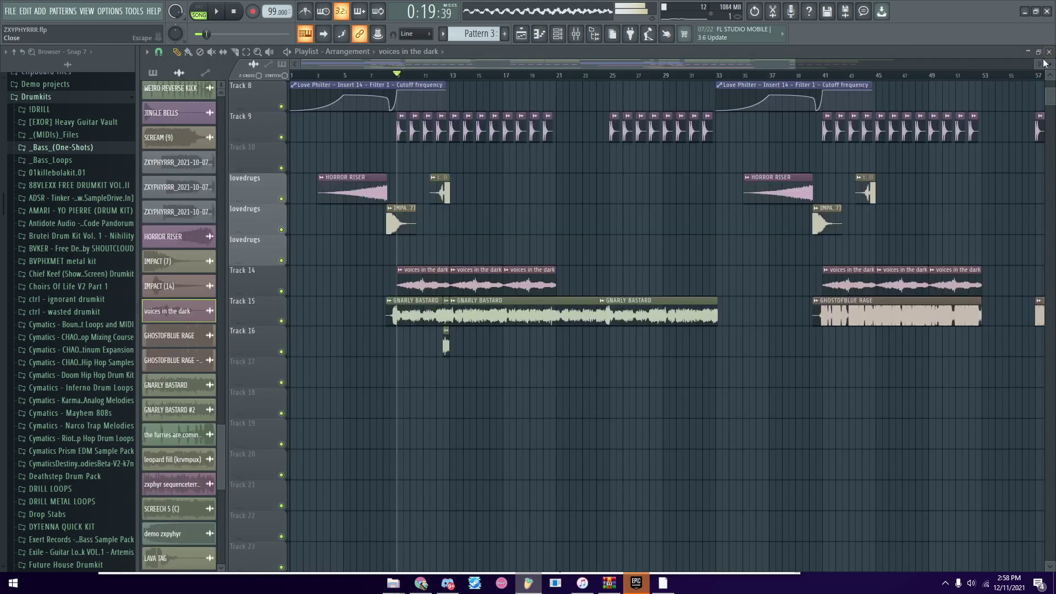
Inspect the channel settings of the whispers of the dead - Part_1 clip at bar 13
scroll(515, 228, up, 2)
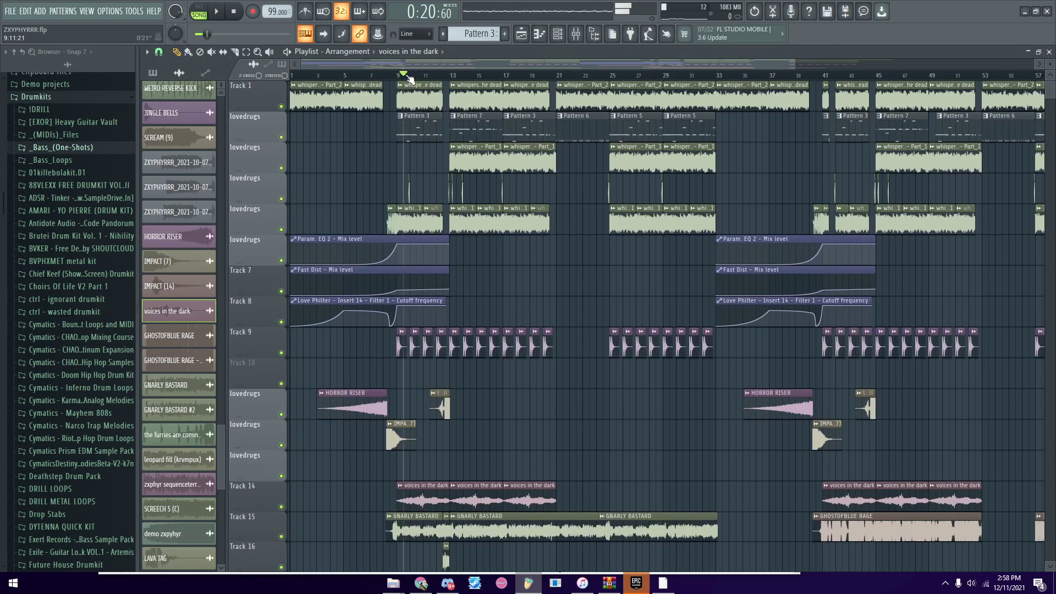
scroll(412, 77, up, 3)
double_click(474, 169)
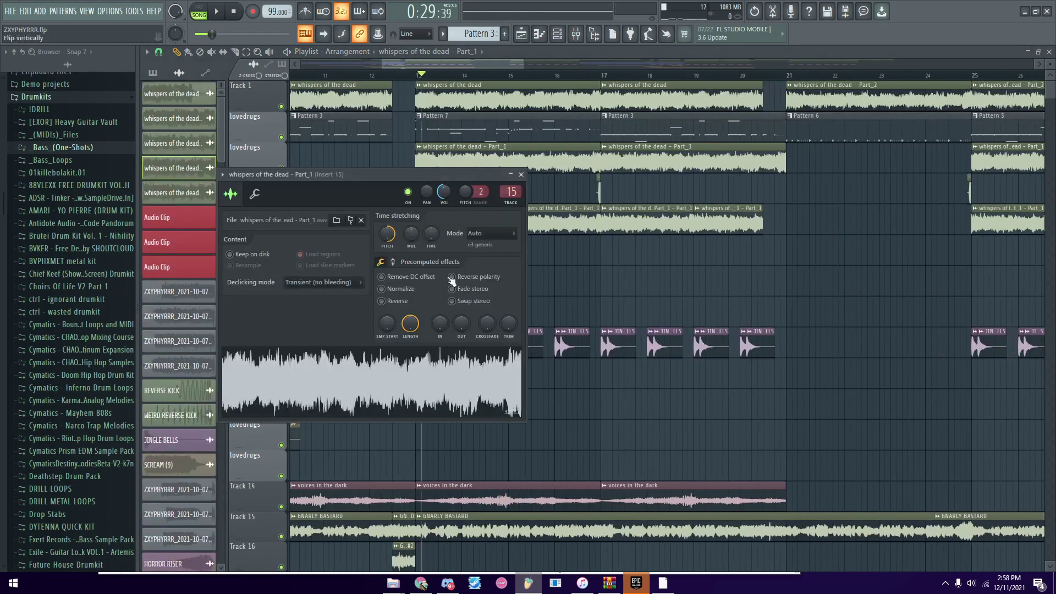
click(521, 175)
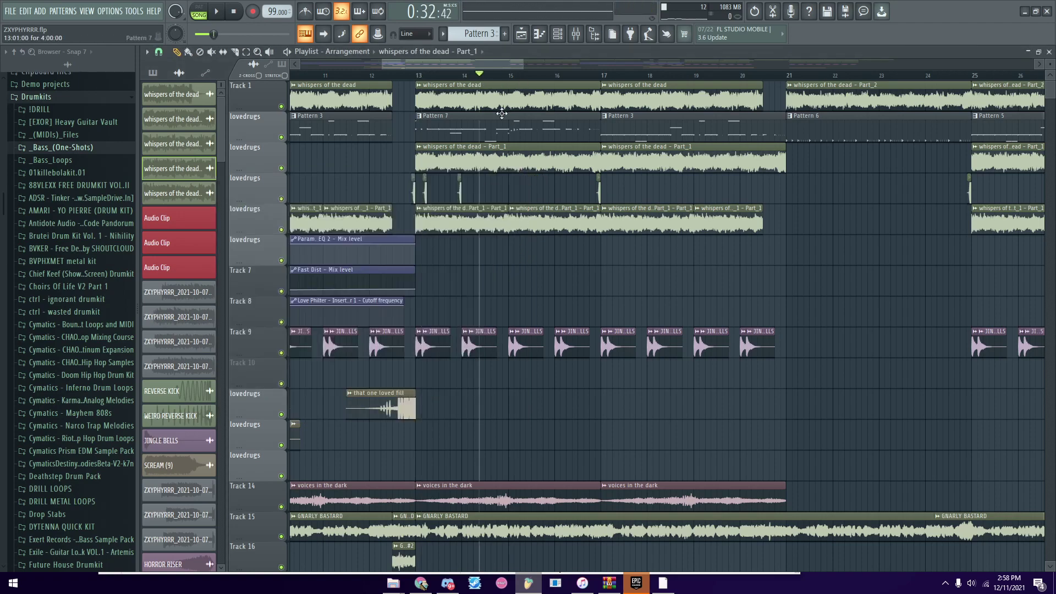
Examine the automation clips around bar 9 and the channel settings of the HORROR RISER clip leading into it
scroll(461, 77, down, 3)
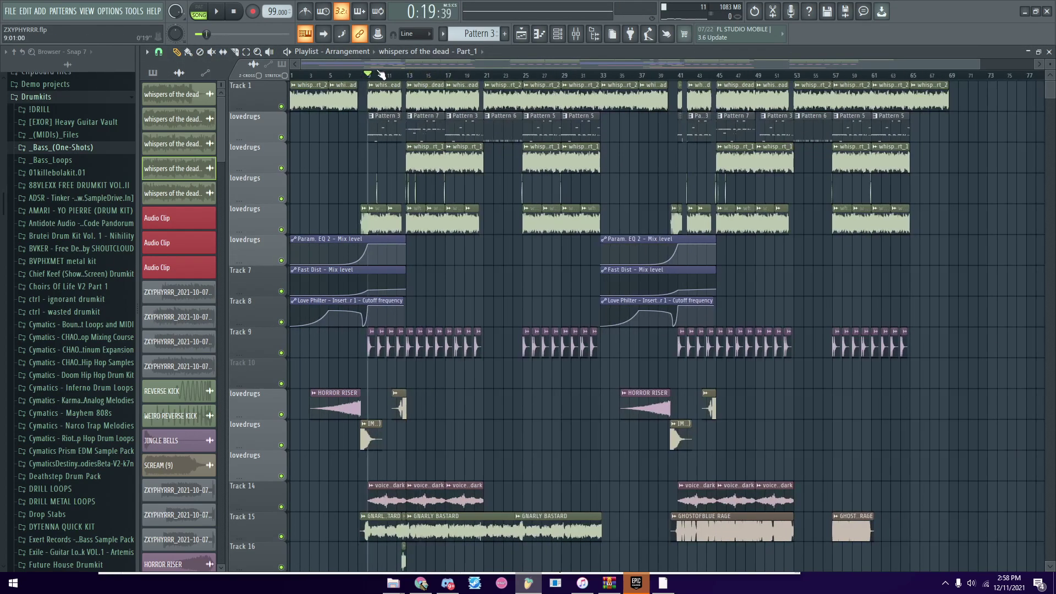
scroll(357, 183, up, 6)
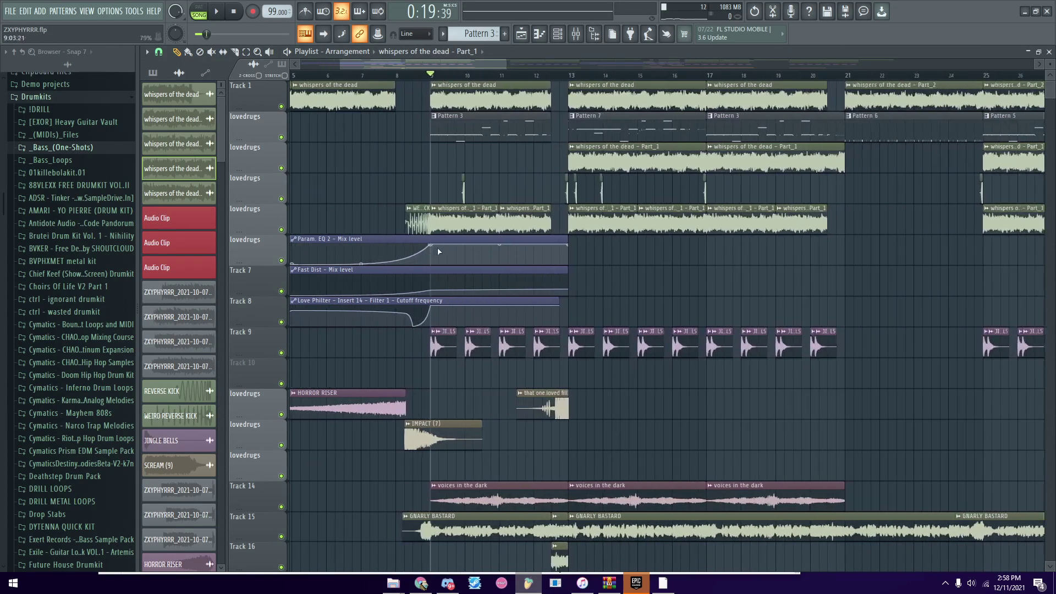
scroll(434, 250, down, 2)
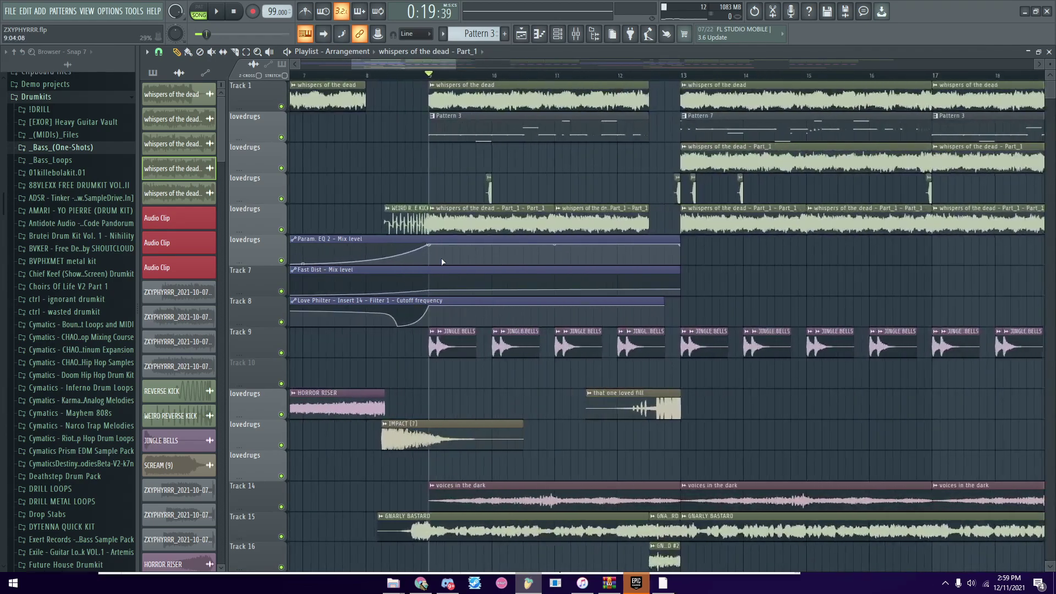
scroll(440, 258, down, 5)
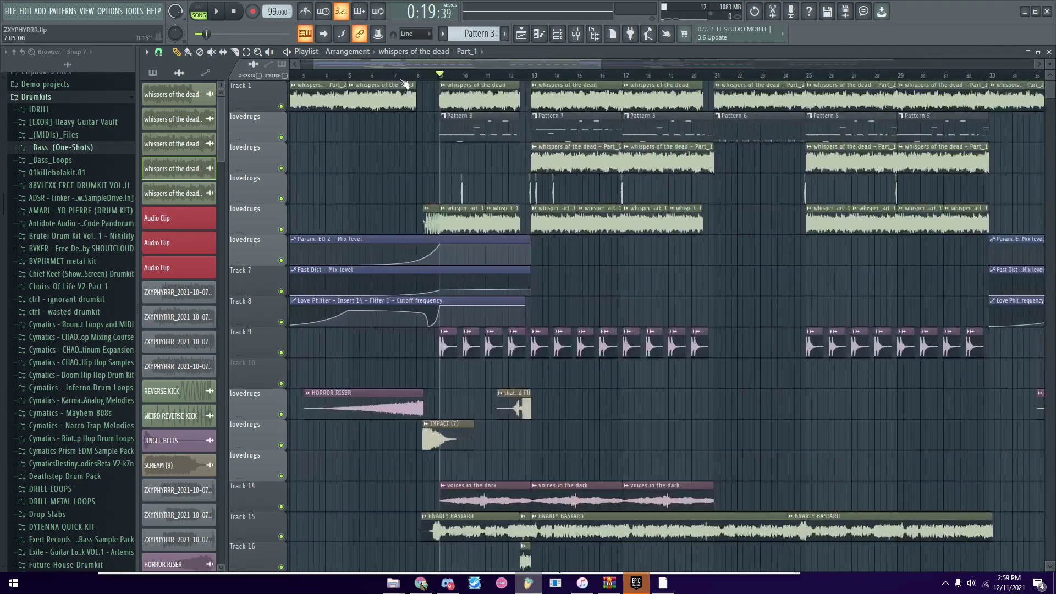
scroll(403, 231, up, 5)
double_click(405, 404)
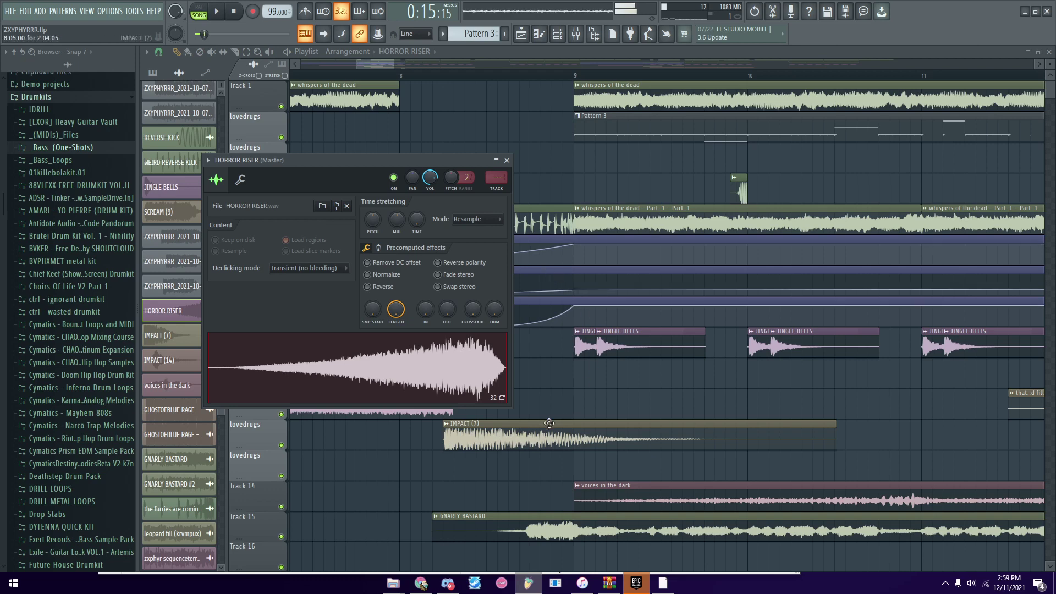
Inspect the IMPACT (7) and WEIRD REVERSE KICK channel settings and play the transition into bar 9
click(441, 77)
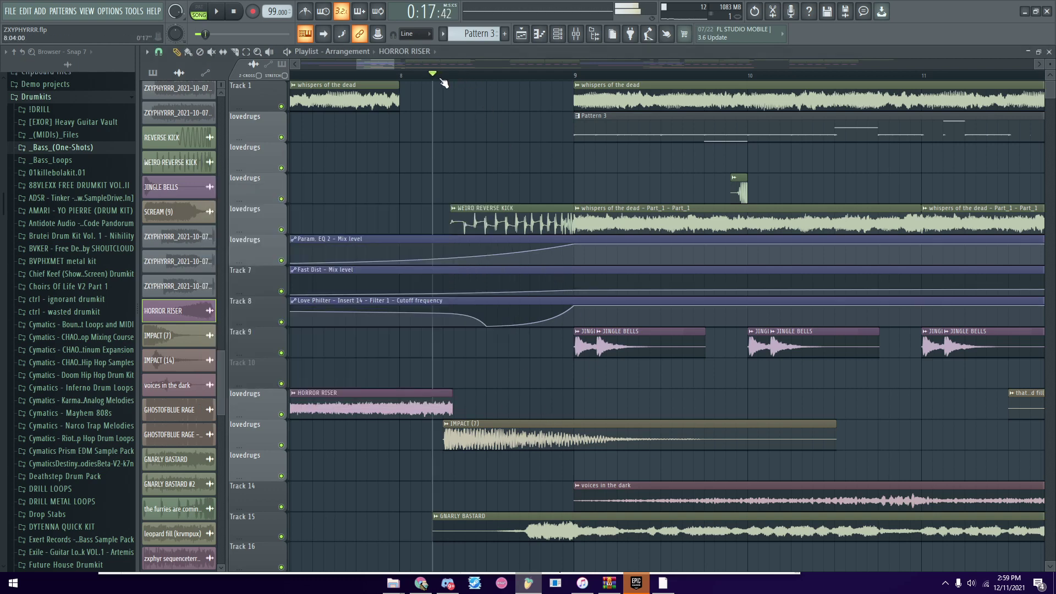
double_click(494, 428)
click(512, 189)
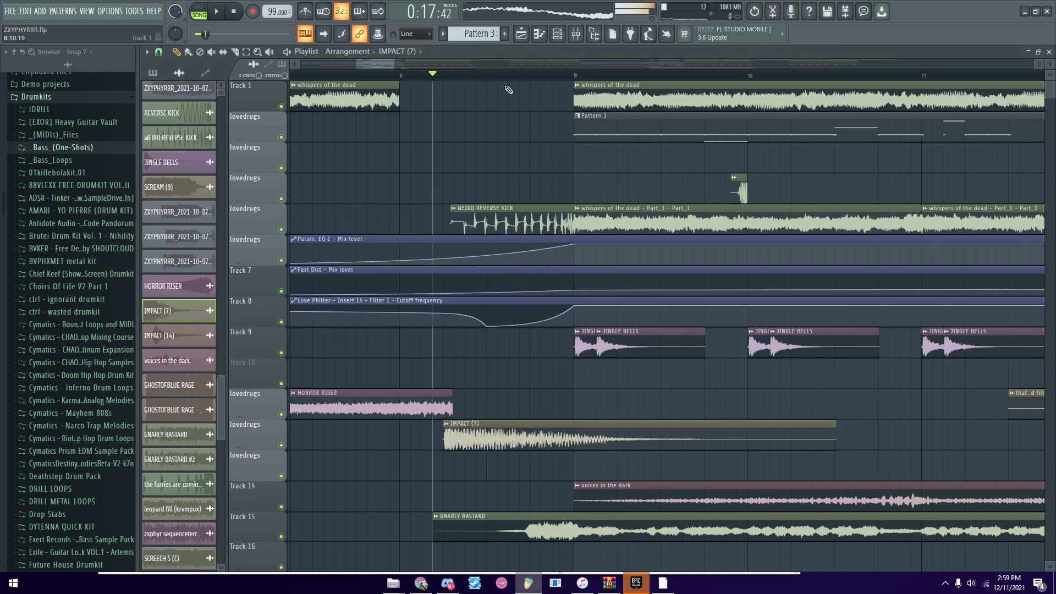
click(465, 75)
double_click(542, 217)
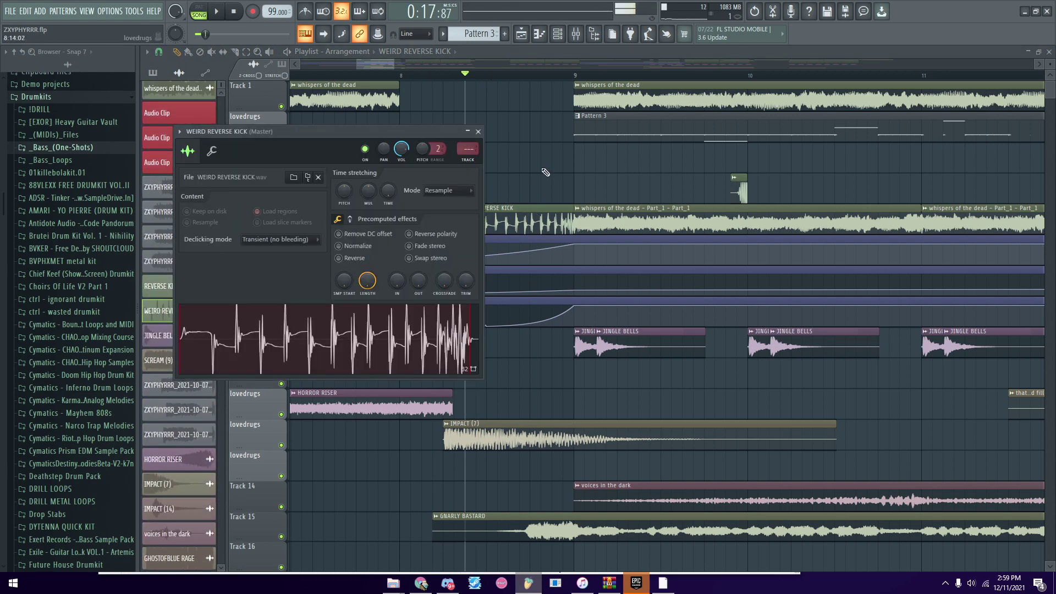
click(477, 131)
key(space)
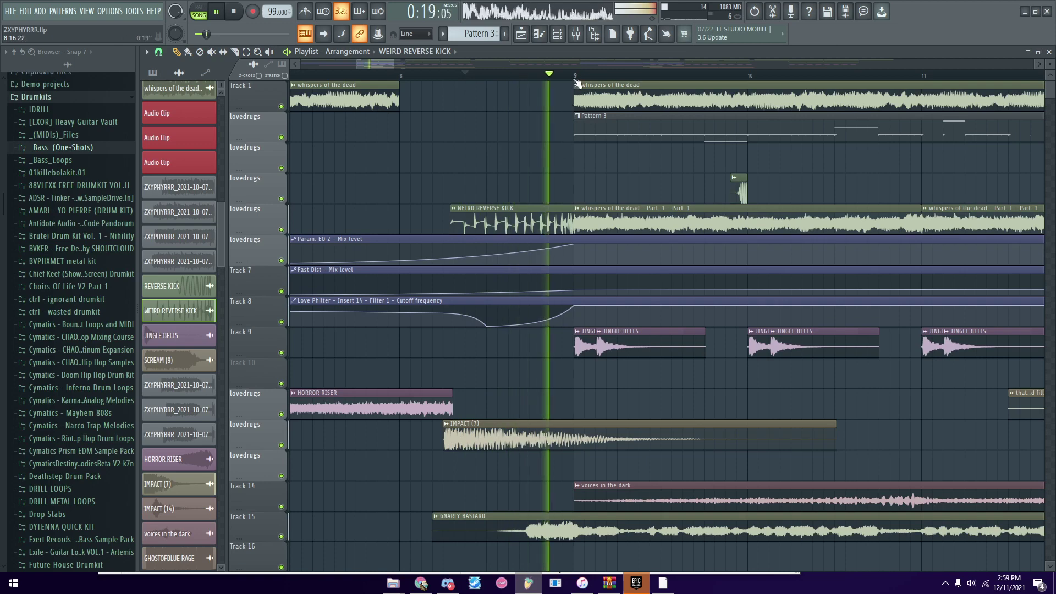
Open Pattern 3 in the channel rack, show the Unsorted channels and switch playback to pattern mode
key(space)
scroll(532, 228, down, 4)
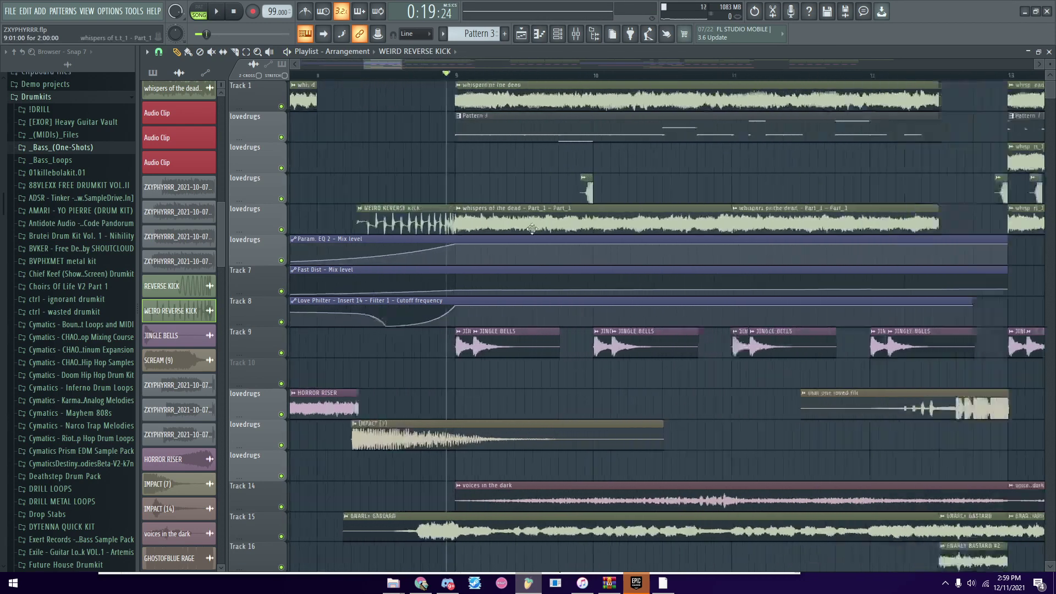
scroll(532, 229, up, 2)
double_click(480, 138)
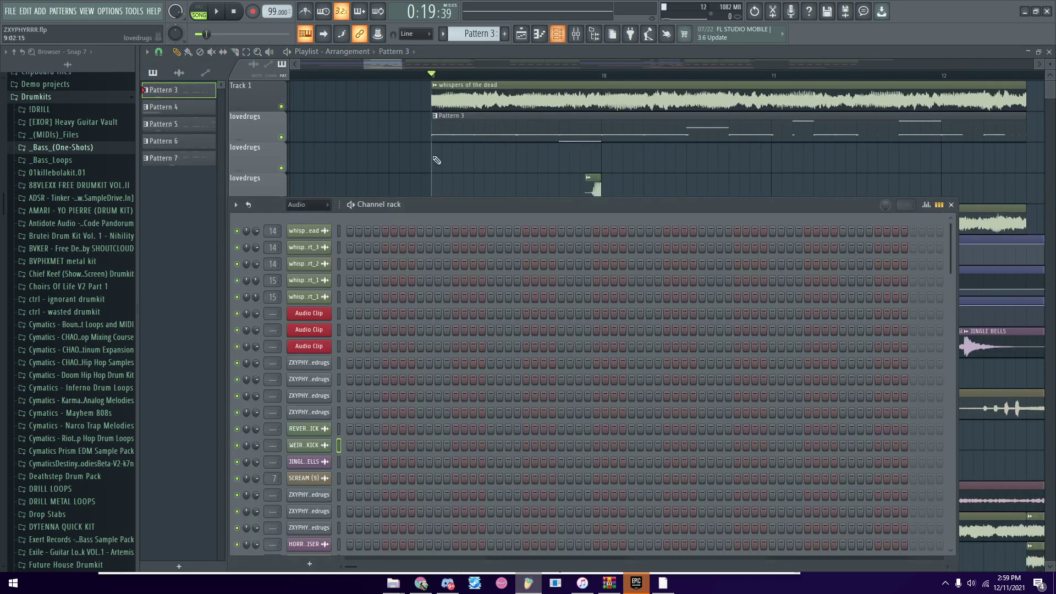
click(310, 251)
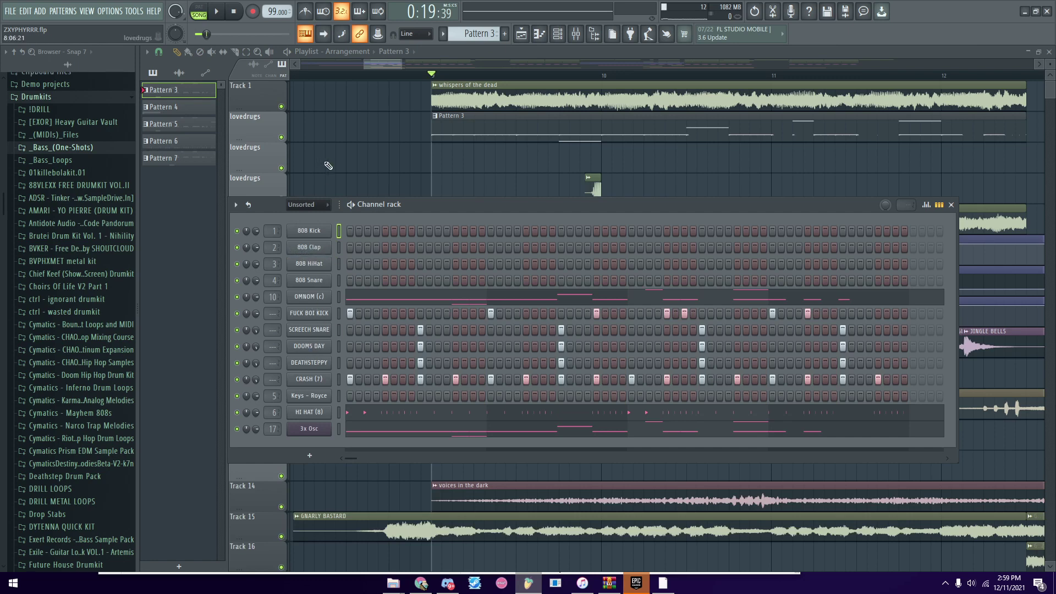
click(200, 11)
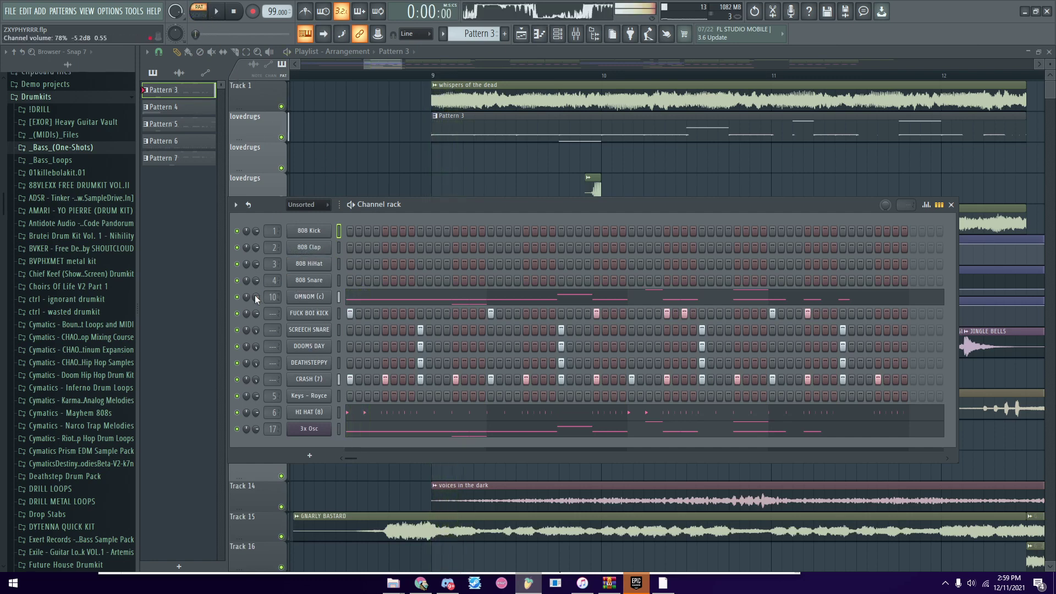
Solo the OMNOM (c) channel and inspect its channel settings and the effects on mixer track 10
click(301, 297)
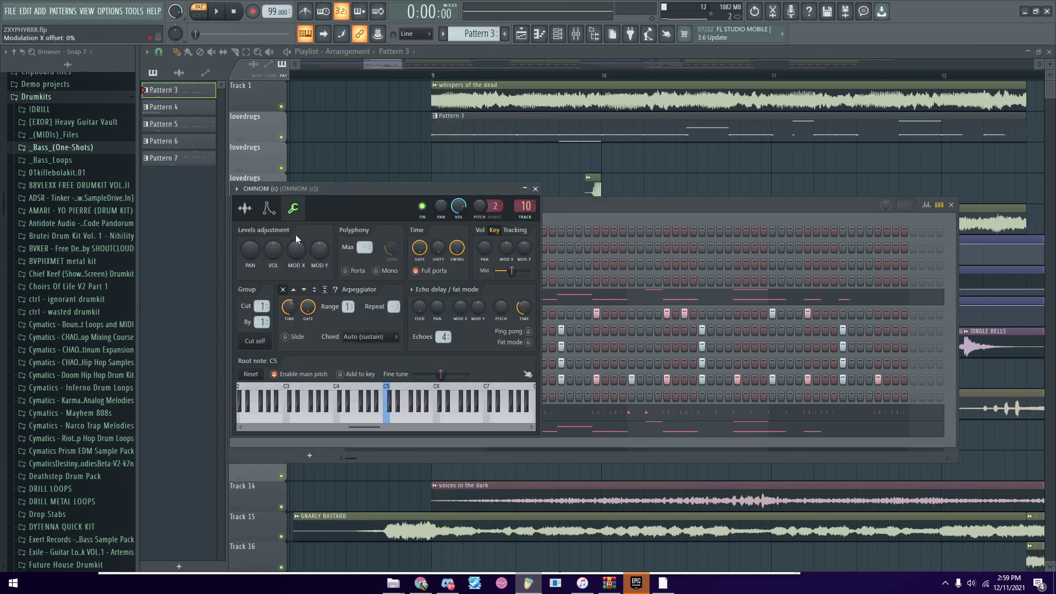
click(525, 189)
right_click(312, 297)
click(575, 34)
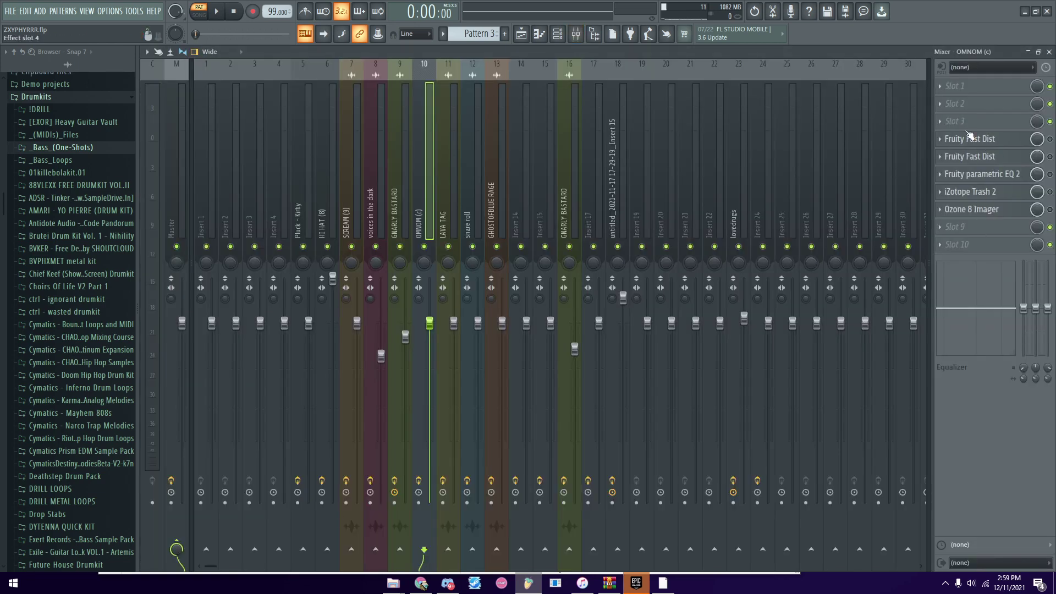
click(1038, 51)
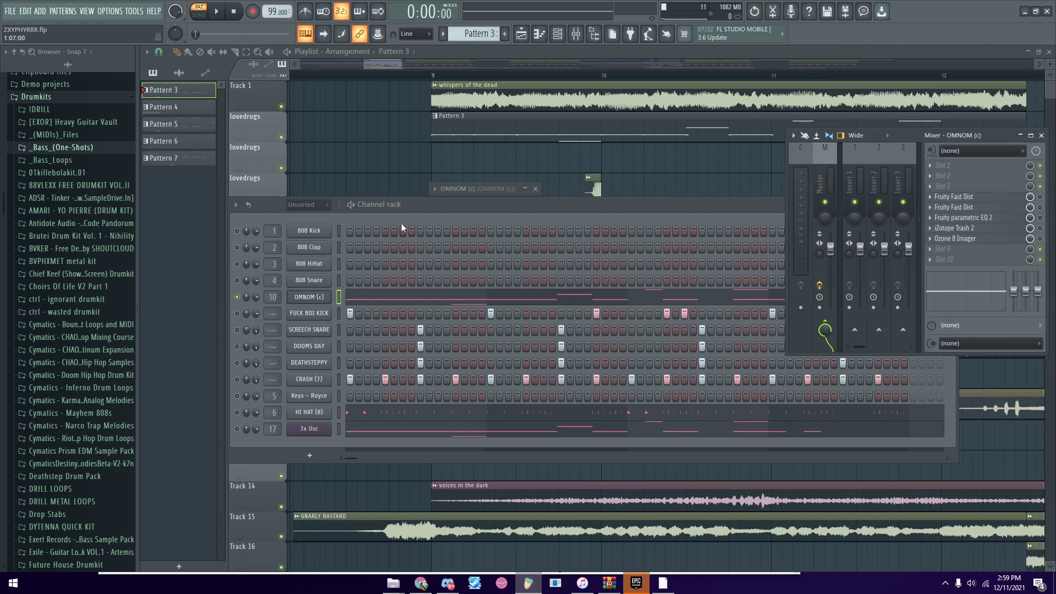
Examine the OMNOM (c) notes in the piano roll and its sample waveform in the channel settings
drag(440, 206, 433, 206)
right_click(334, 297)
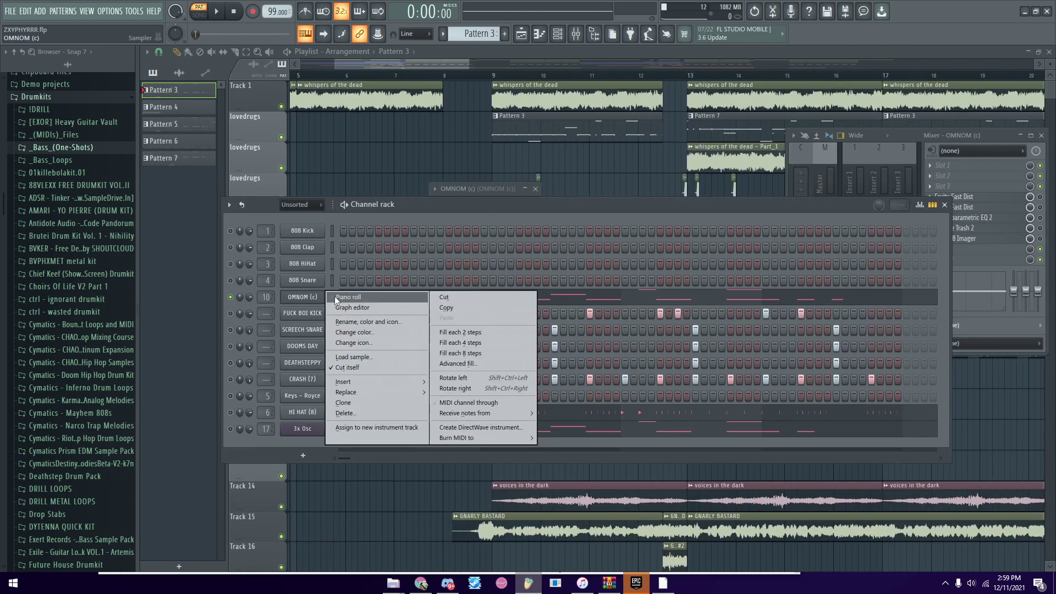
click(347, 297)
click(564, 39)
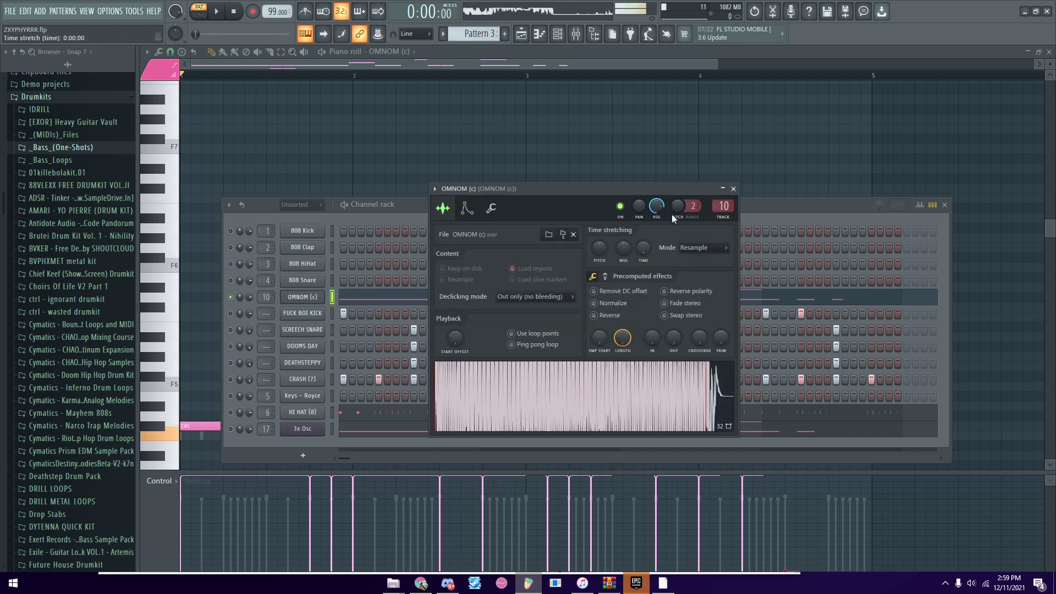
click(723, 189)
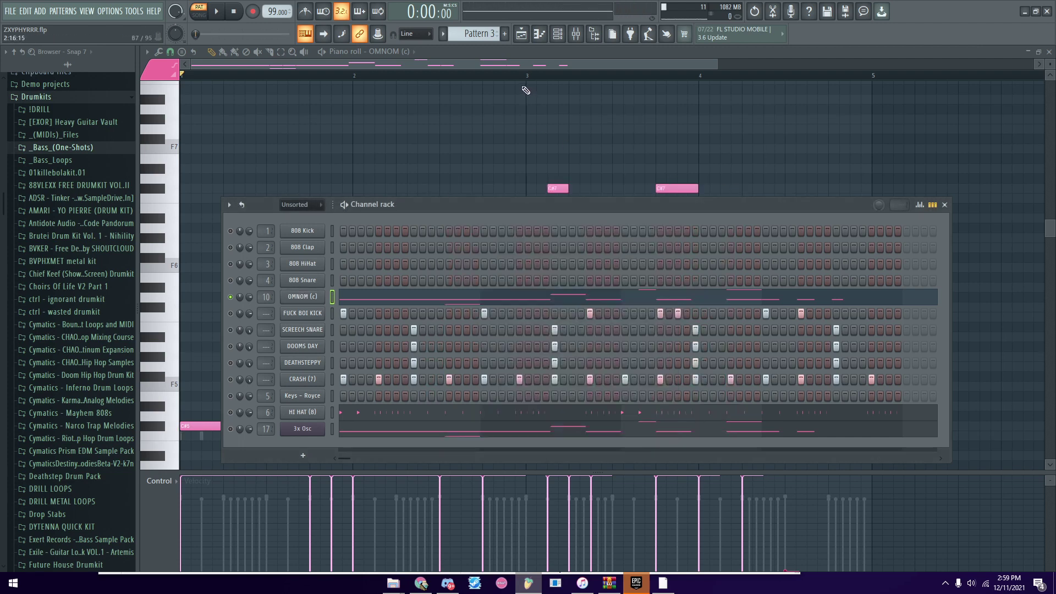
key(F6)
scroll(388, 214, down, 6)
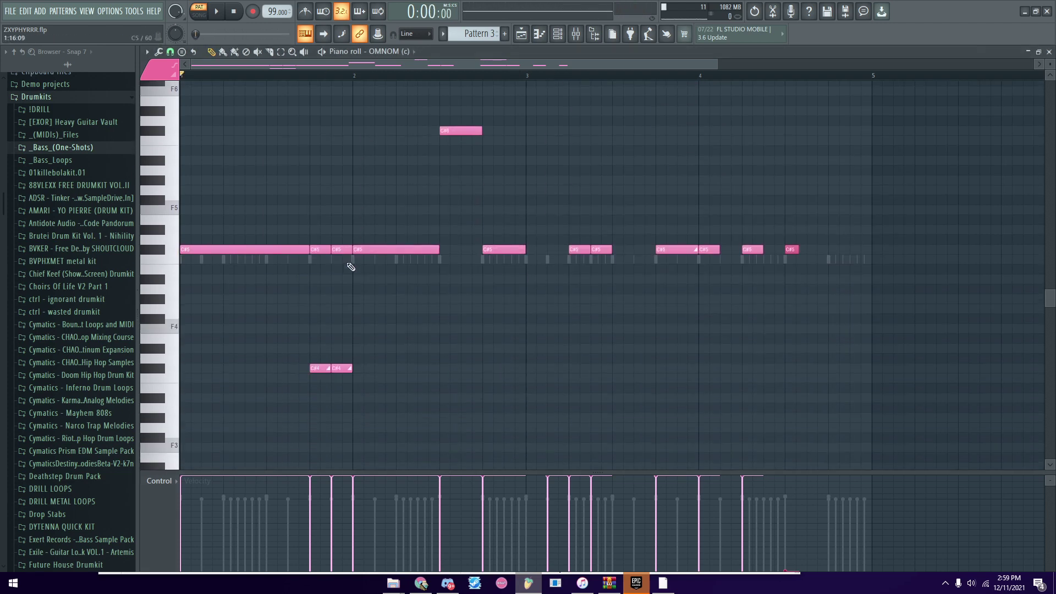
Play the soloed OMNOM (c) bass notes in the piano roll, then stop playback
key(space)
scroll(396, 265, up, 3)
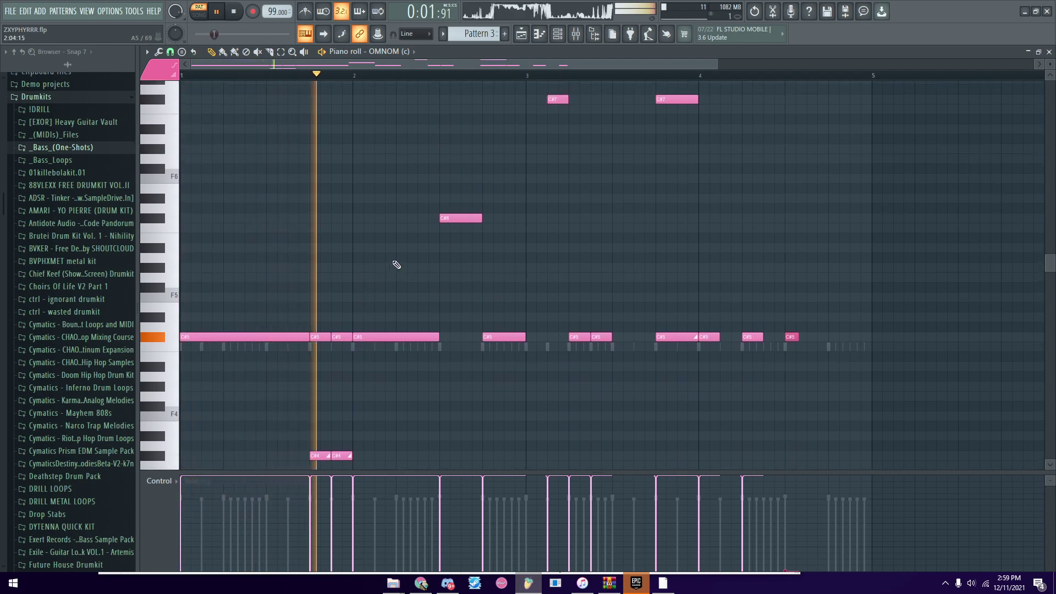
scroll(420, 283, up, 3)
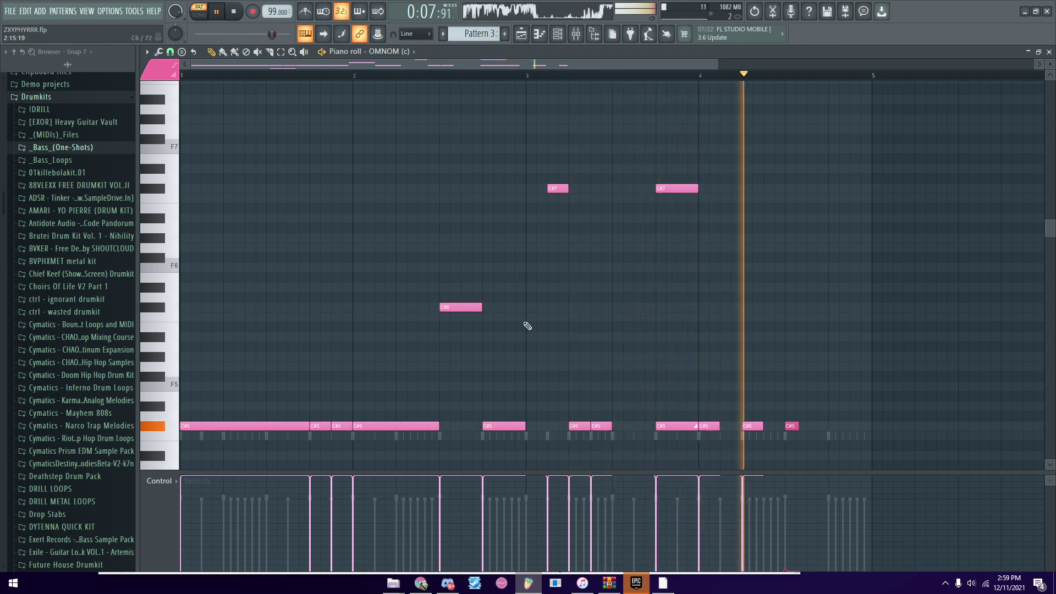
scroll(526, 326, down, 3)
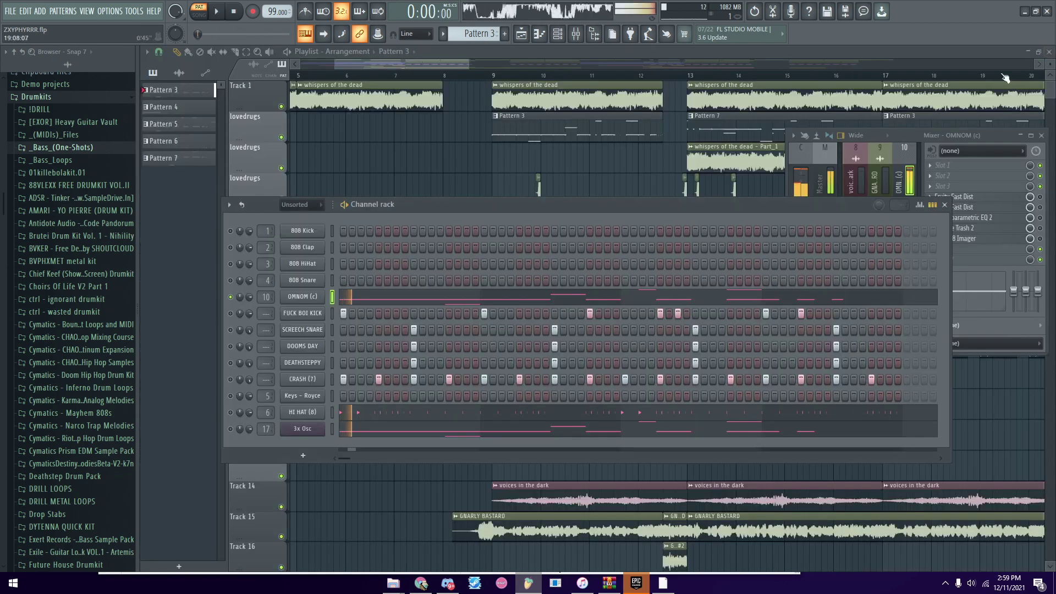
Unmute the 3x Osc channel and view the effects on its mixer track, Insert 17
scroll(518, 167, down, 2)
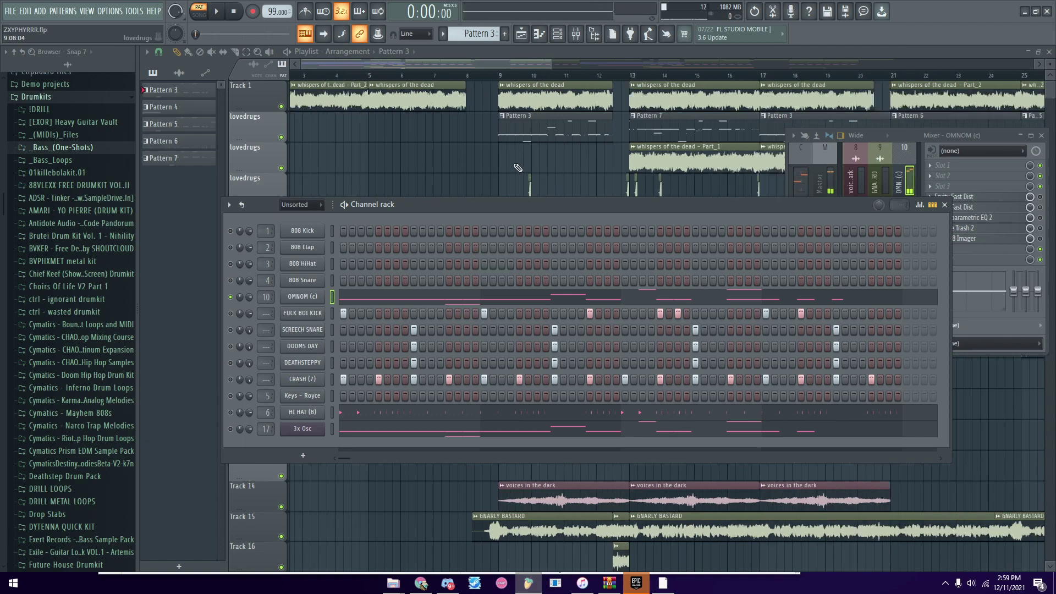
scroll(518, 168, up, 1)
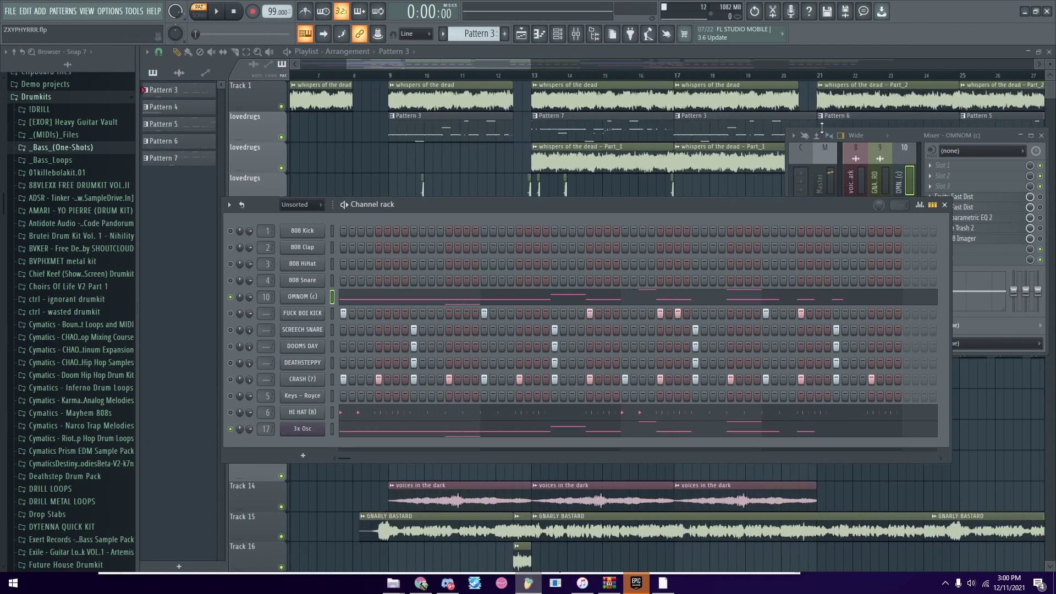
double_click(902, 135)
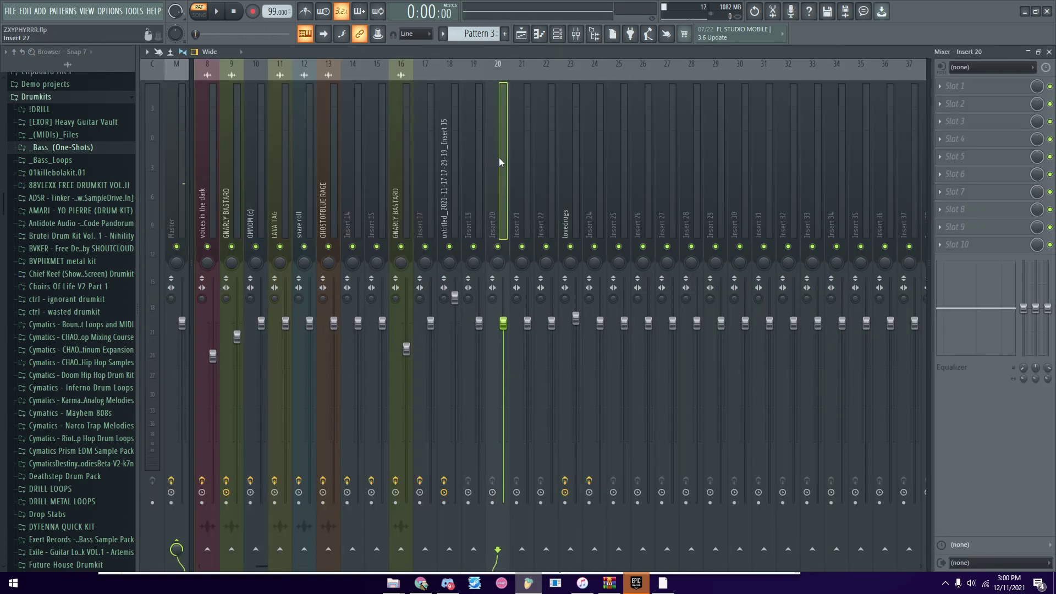
click(430, 165)
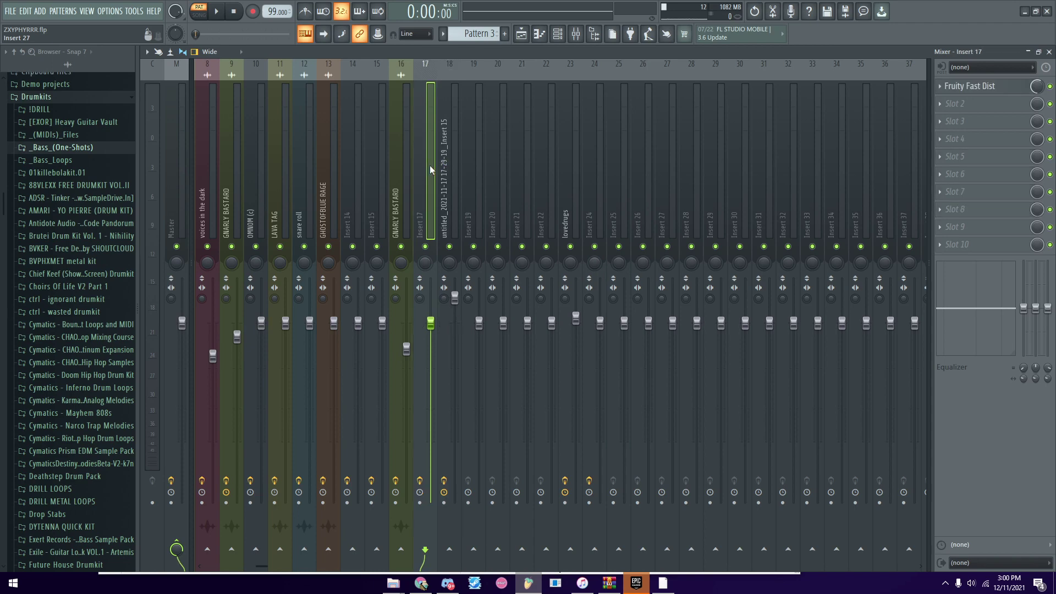
click(551, 34)
Inspect the oscillator page and miscellaneous settings of the 3x Osc channel
click(307, 429)
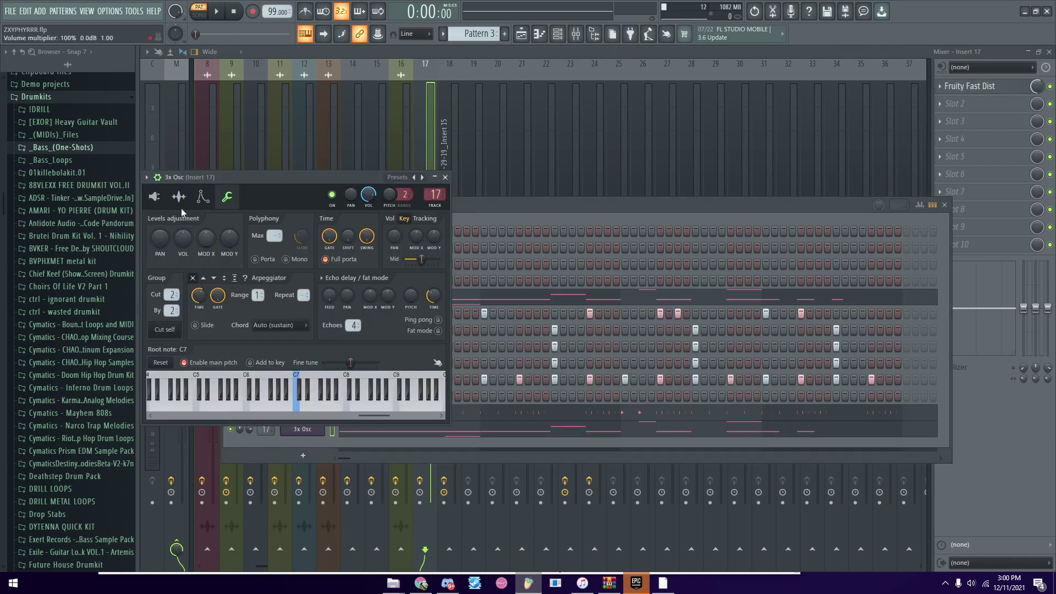
click(180, 202)
click(154, 197)
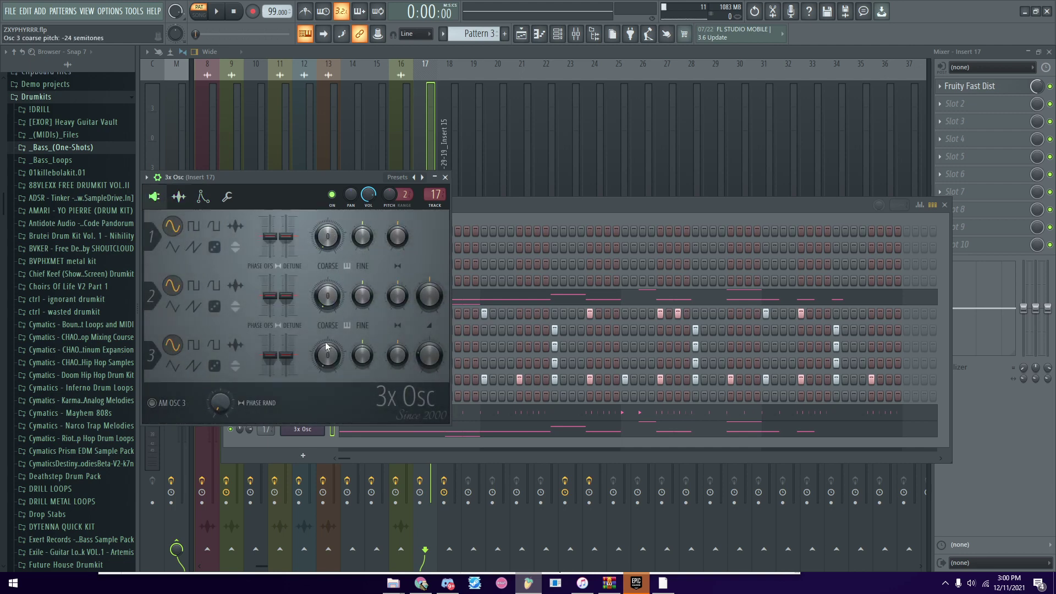
click(227, 197)
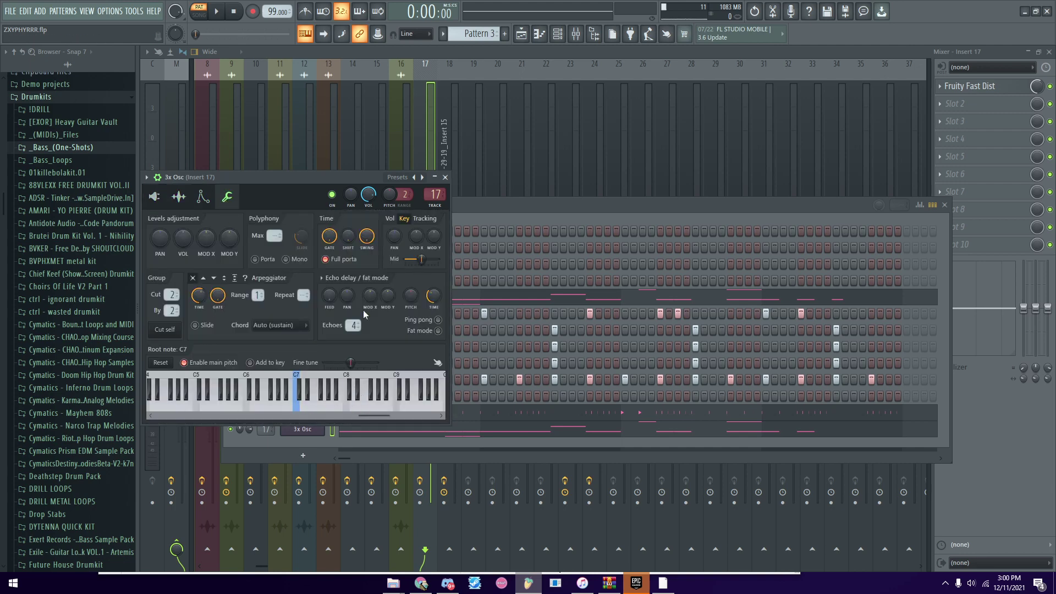
click(444, 178)
Open the 3x Osc notes in the piano roll and play them together with the OMNOM (c) bass
right_click(322, 431)
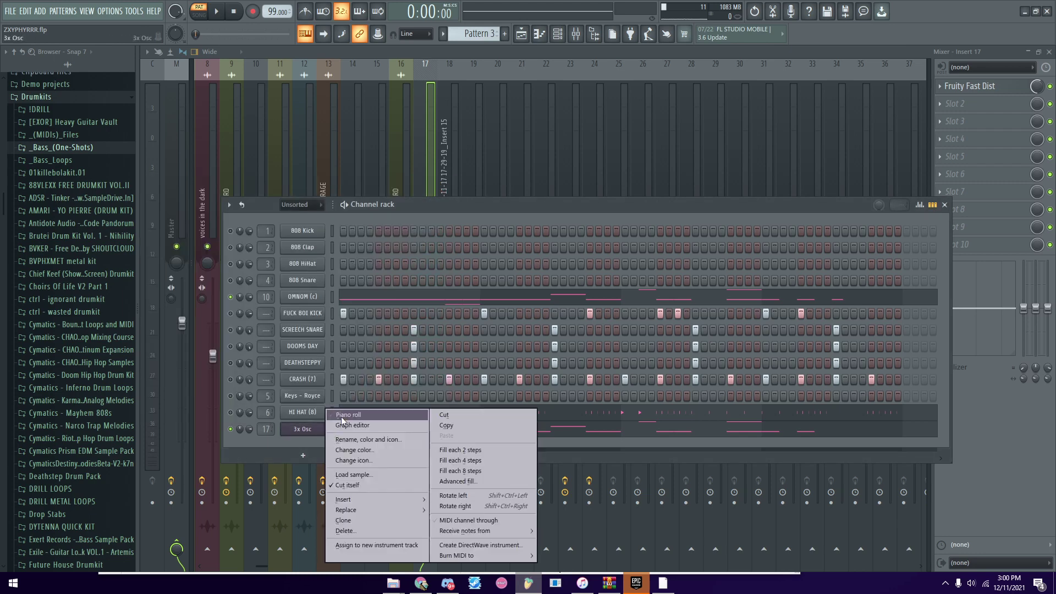
click(341, 415)
key(space)
key(F6)
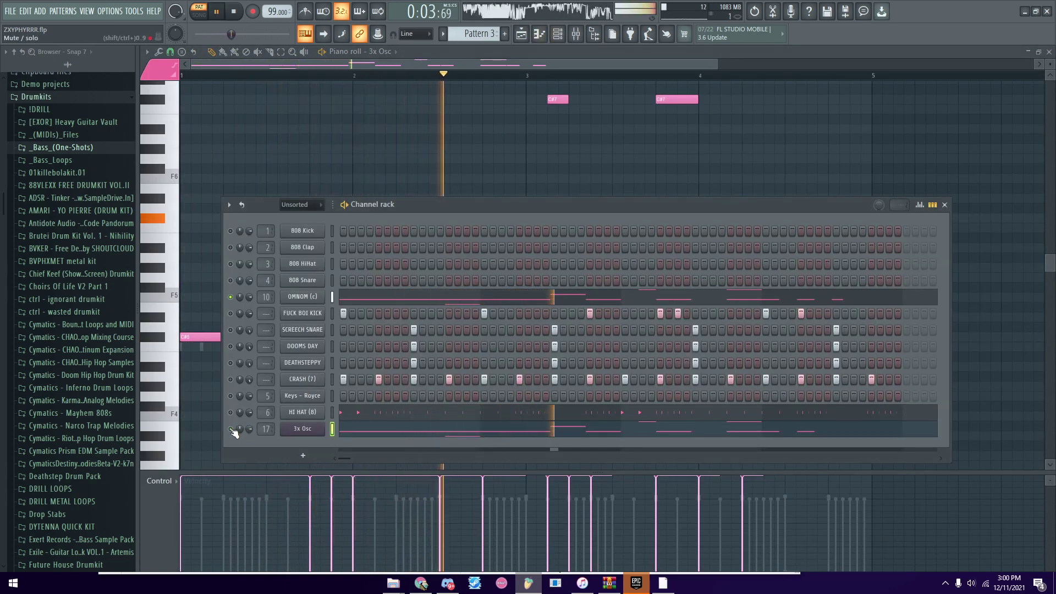
key(space)
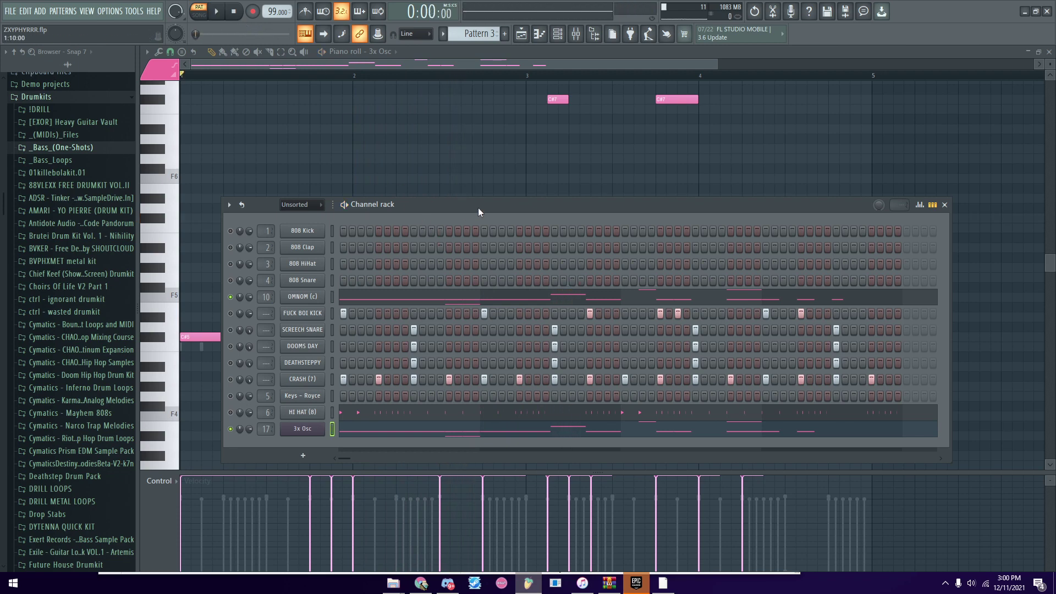
Move the channel rack aside, unmute FUCK BOI KICK and play it with the OMNOM (c) and 3x Osc channels
drag(478, 208, 565, 194)
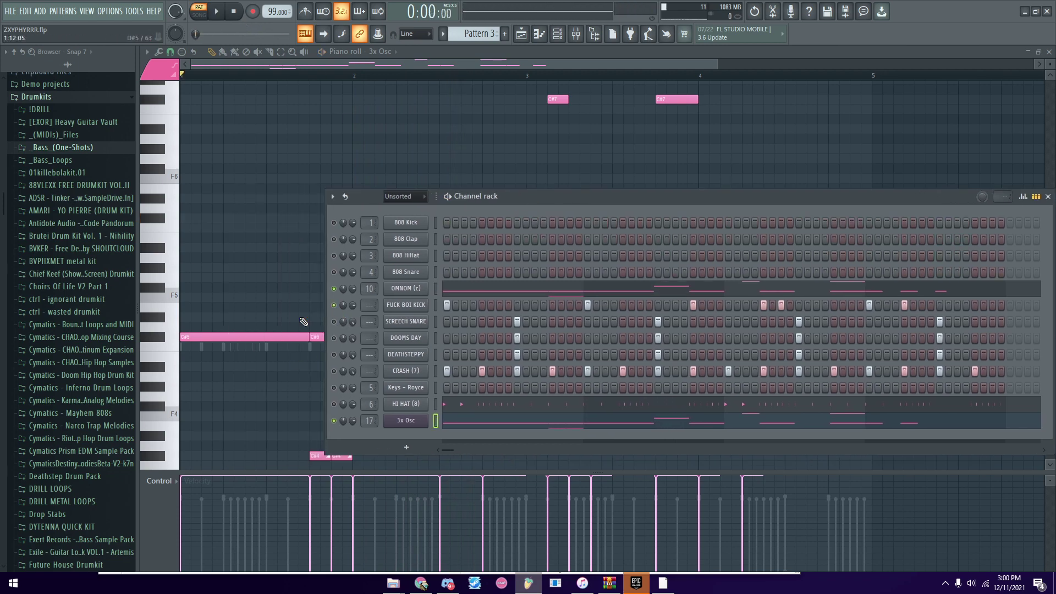
key(space)
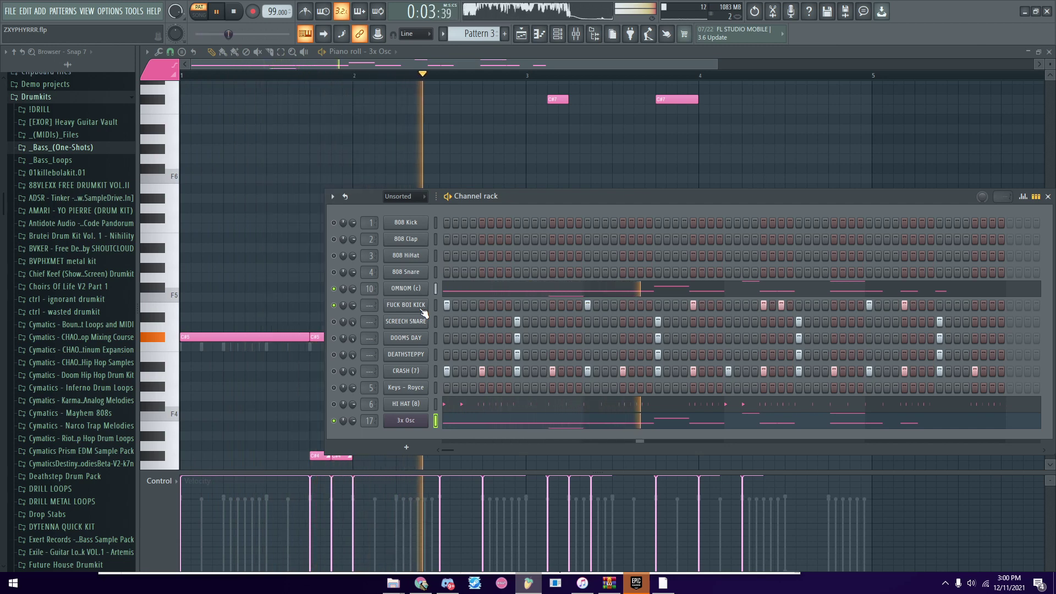
key(space)
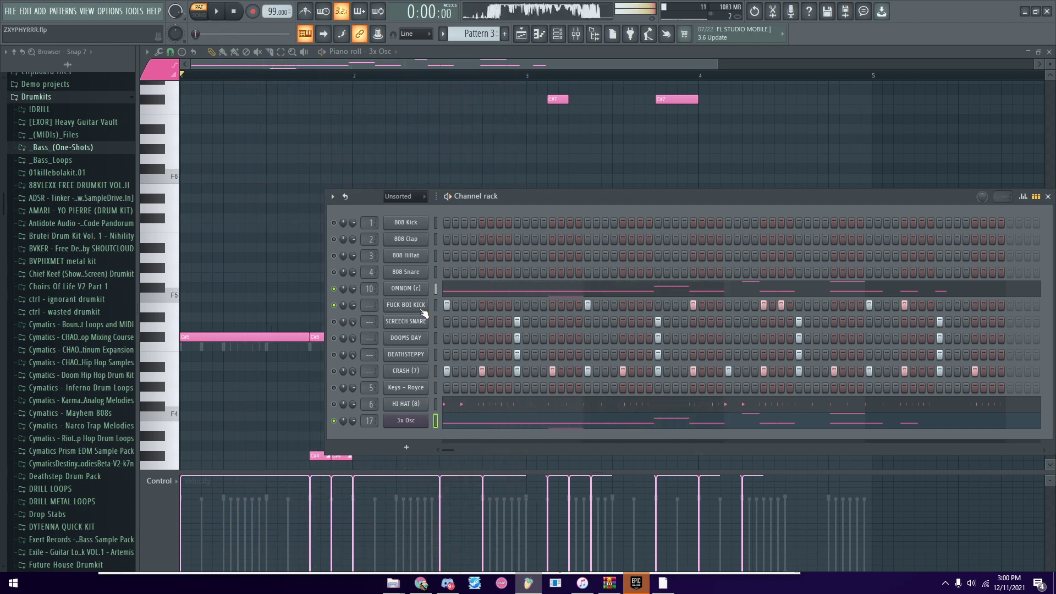
Inspect the FUCK BOI KICK channel's level settings and sample waveform
click(422, 307)
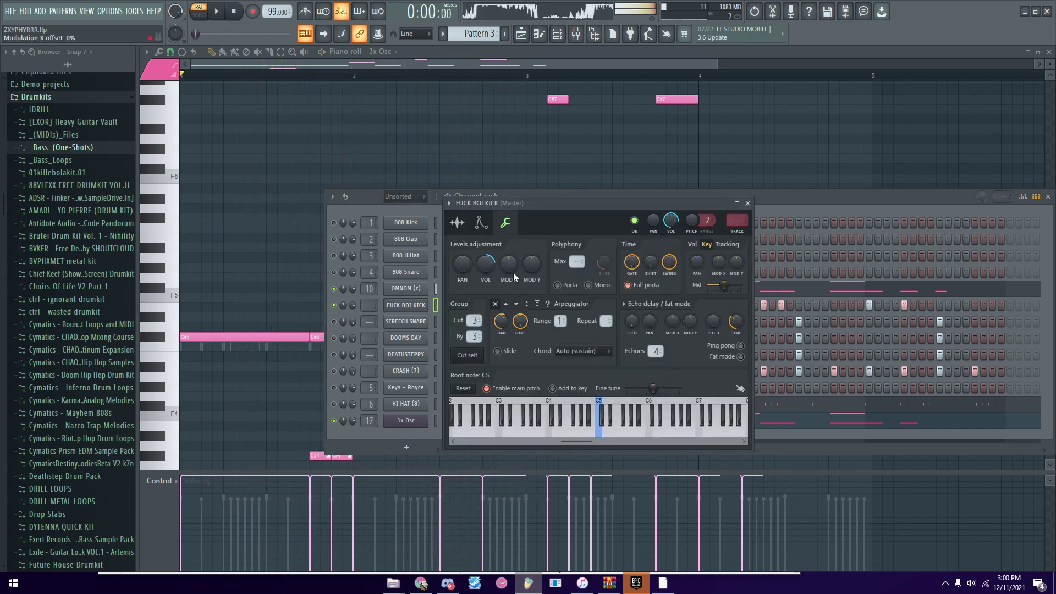
click(456, 222)
click(748, 201)
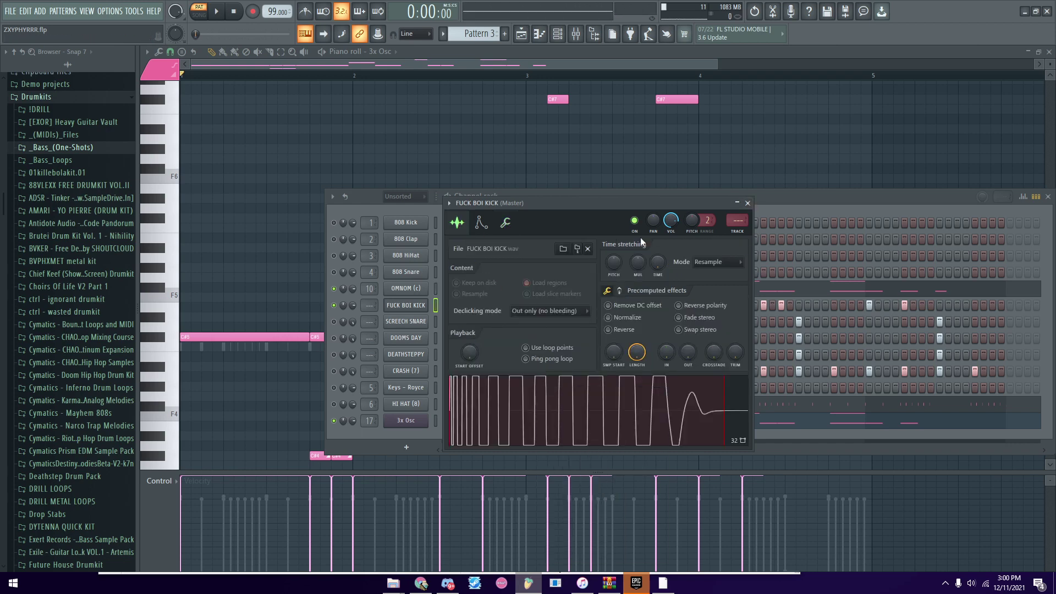
click(747, 204)
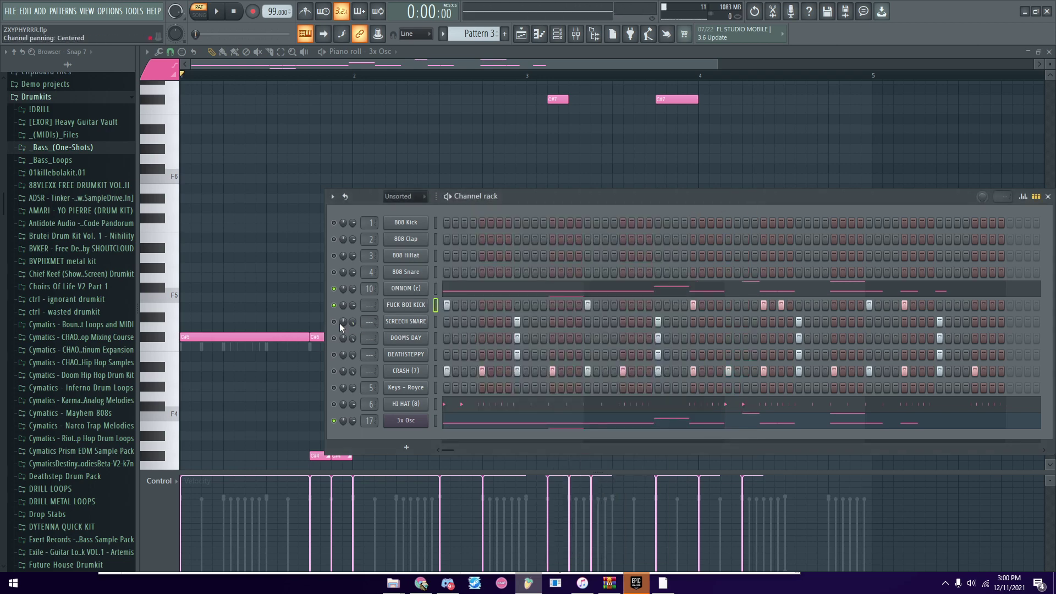
Unmute the SCREECH SNARE, DOOMS DAY and DEATHSTEPPY channels and look over their channel settings
click(397, 322)
click(449, 103)
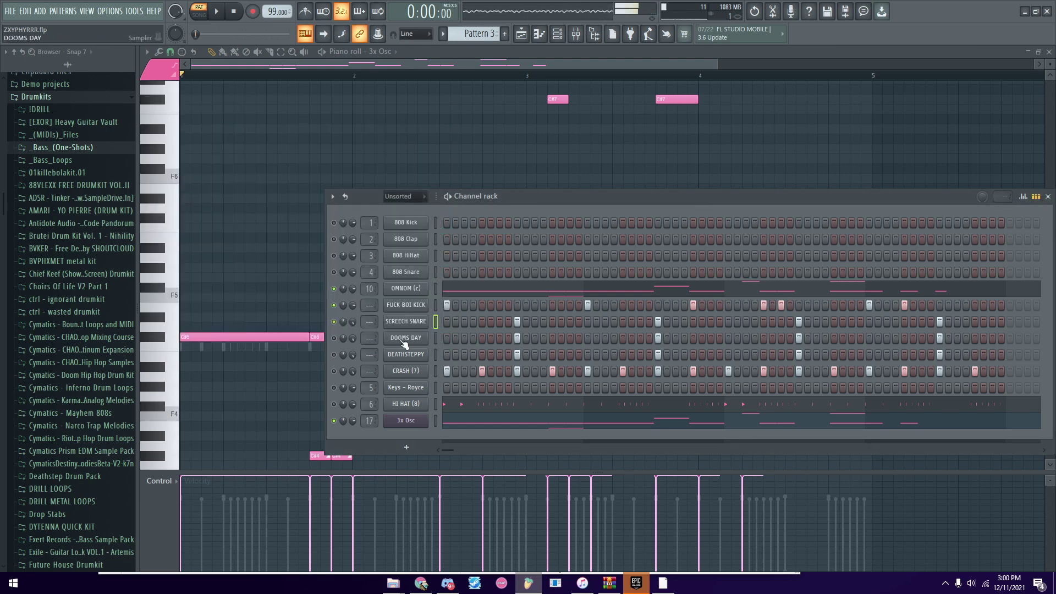
click(405, 338)
click(464, 117)
click(421, 353)
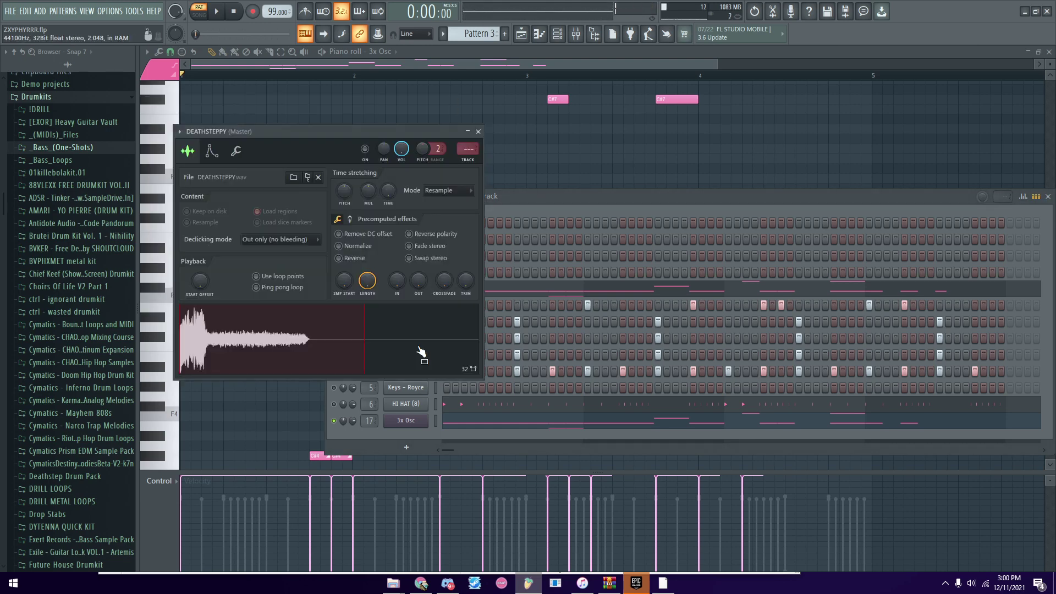
key(Escape)
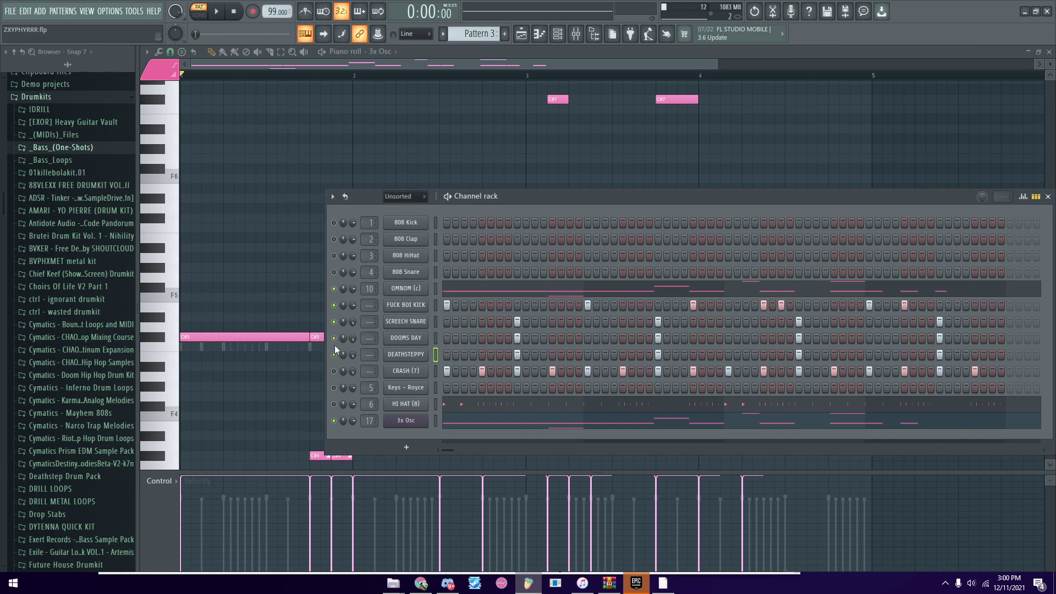
Play the pattern with the layered snares and look over the SCREECH SNARE channel's settings
key(space)
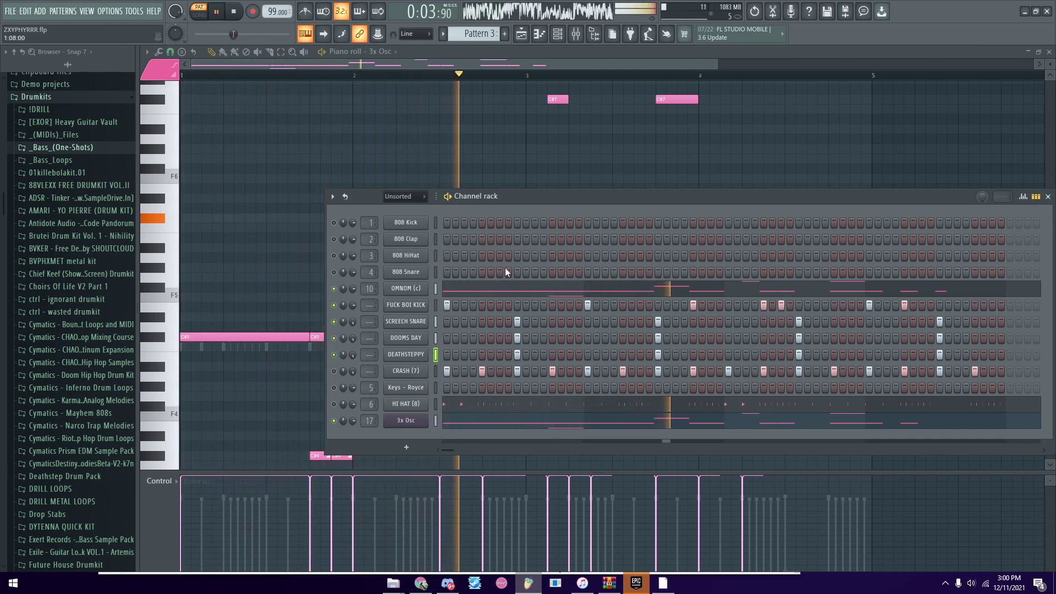
key(space)
click(415, 326)
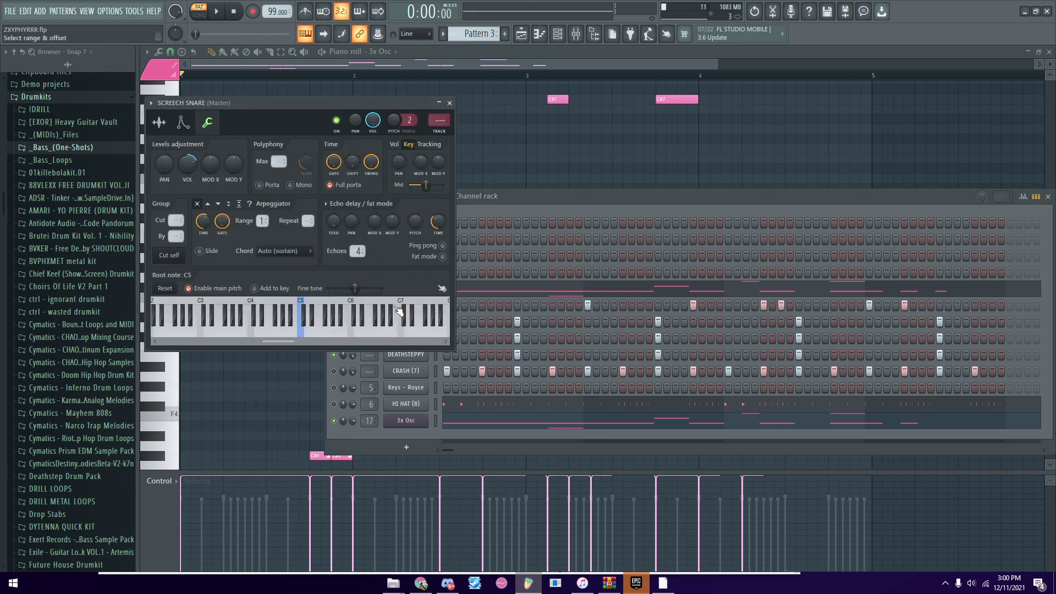
click(206, 122)
click(449, 103)
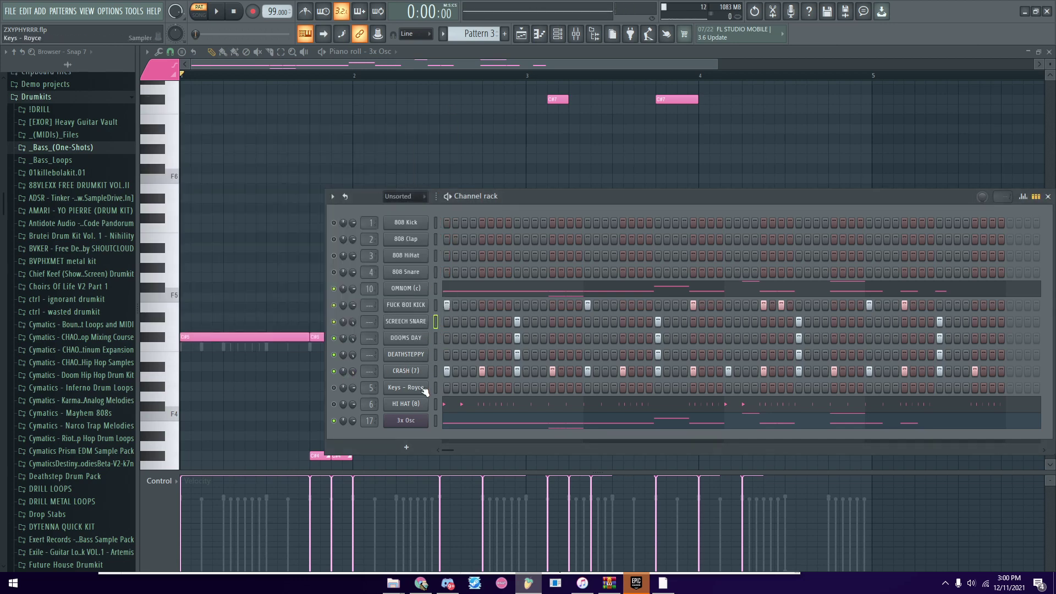
Audition the CRASH (7) channel and play it together with the rest of Pattern 3
click(415, 370)
click(550, 203)
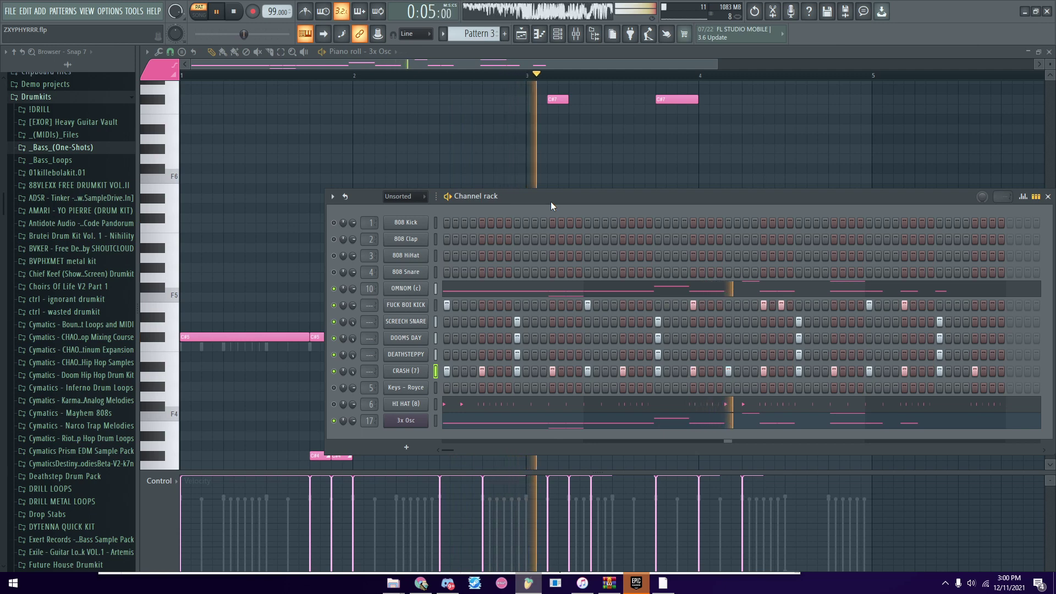
key(space)
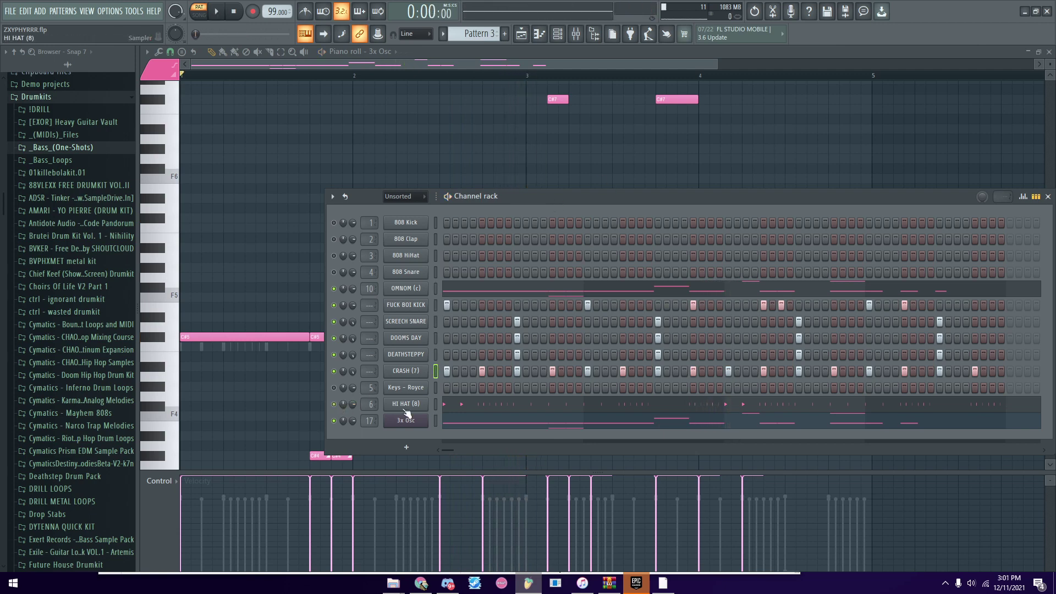
Inspect the Fruity Stereo Enhancer on the HI HAT (8) mixer track and bring back the channel rack
click(572, 34)
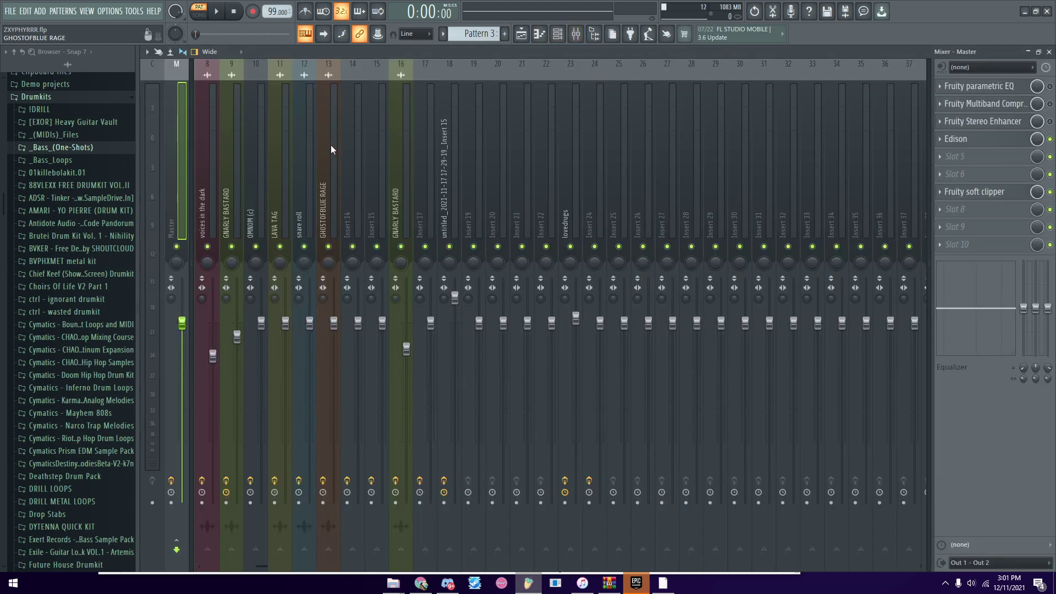
scroll(331, 144, up, 3)
click(985, 177)
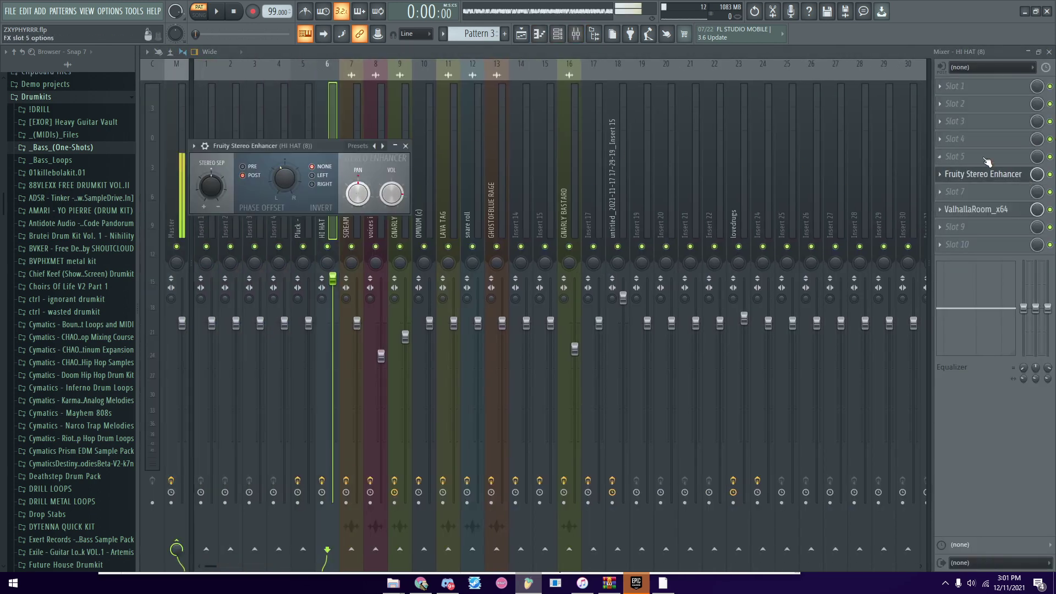
click(558, 34)
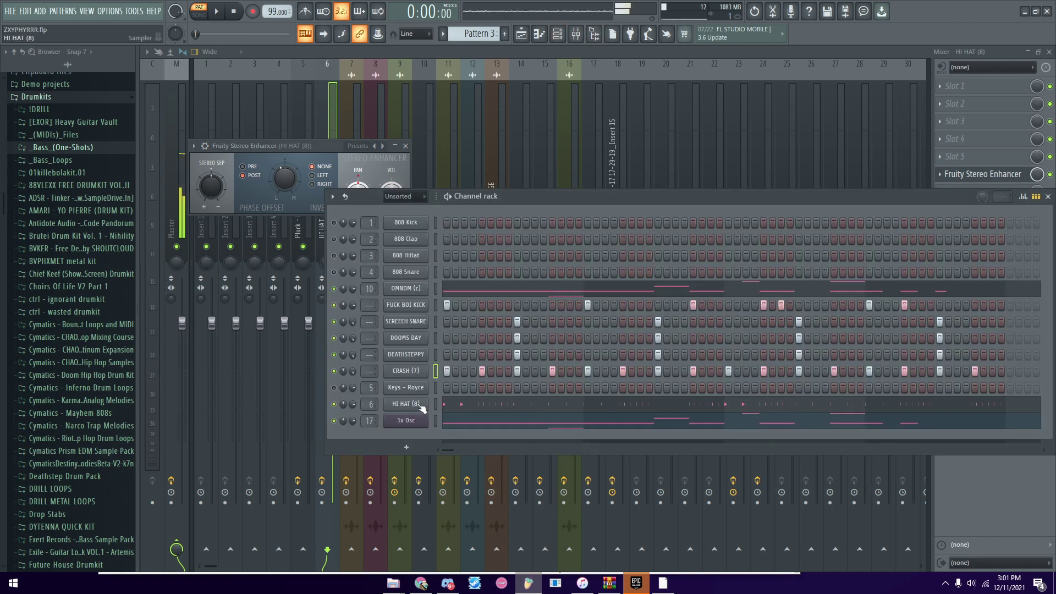
Compare the HI HAT (8) sound with Fruity Stereo Enhancer and ValhallaRoom_x64 bypassed and re-enabled
click(1049, 174)
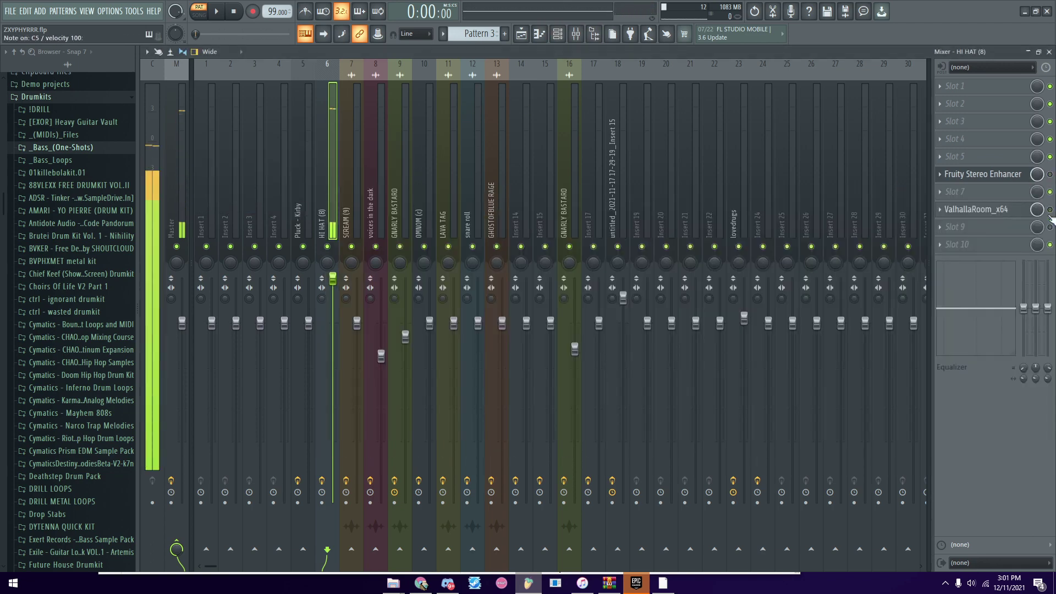
click(1050, 175)
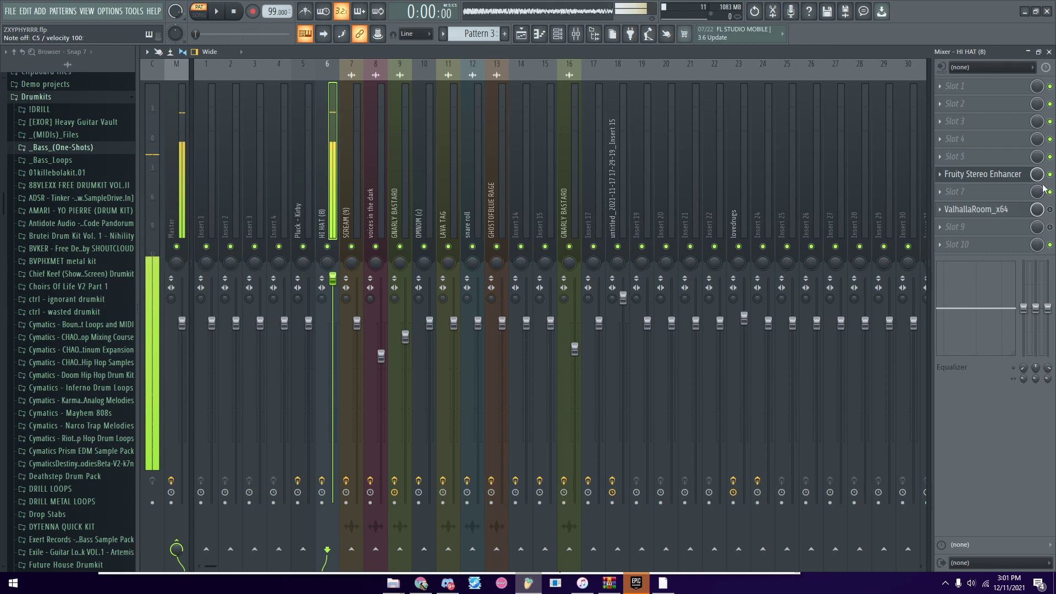
click(1043, 212)
click(1050, 212)
Open the HI HAT (8) notes in the piano roll and play them with the pattern
key(F6)
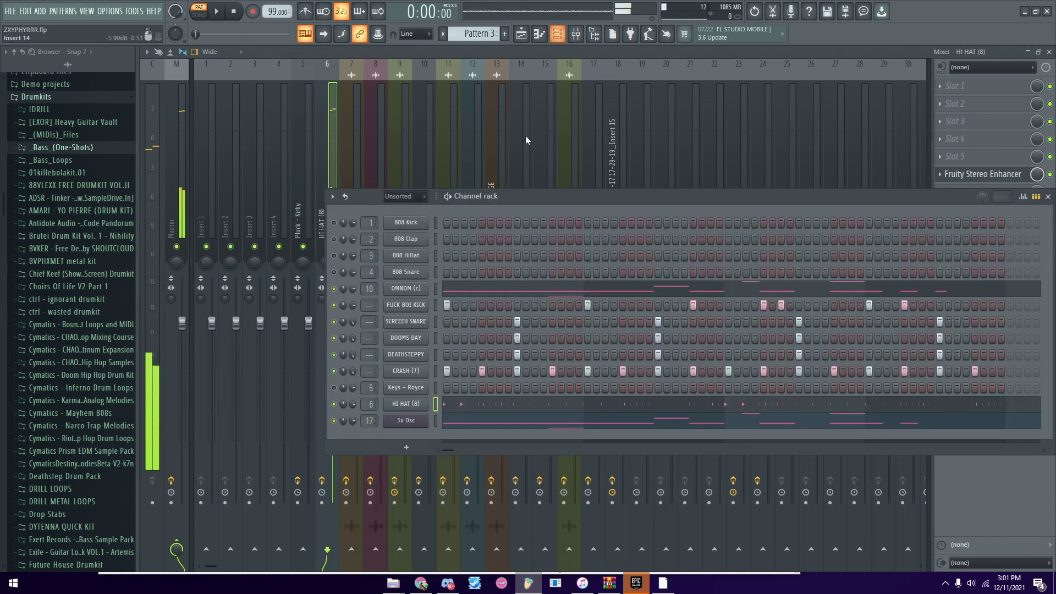
right_click(423, 401)
click(440, 404)
scroll(297, 385, down, 1)
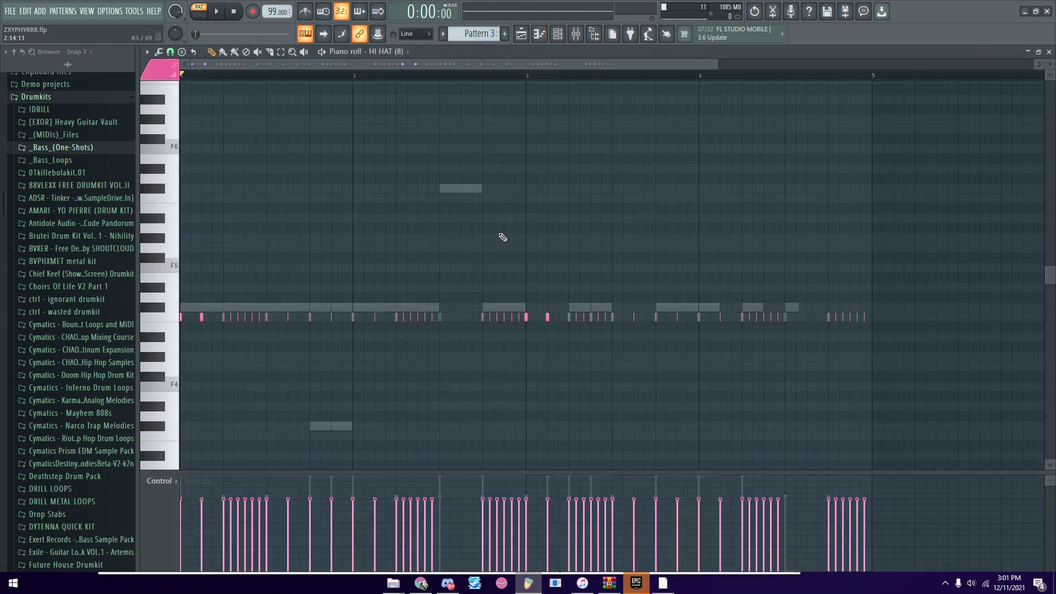
key(space)
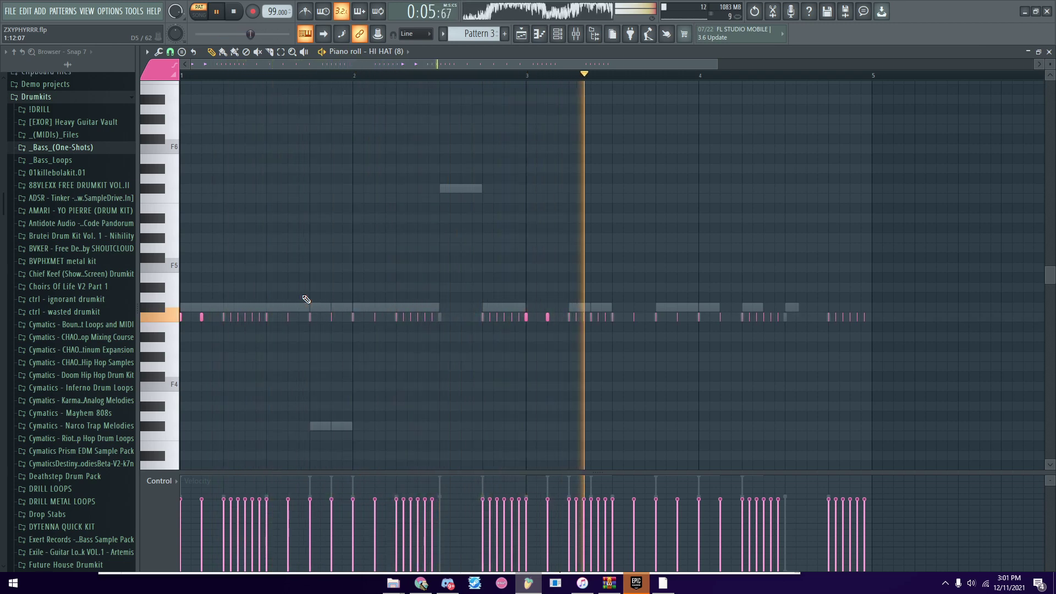
Show the HI HAT (8) mixer track again and stop the pattern playback
click(560, 34)
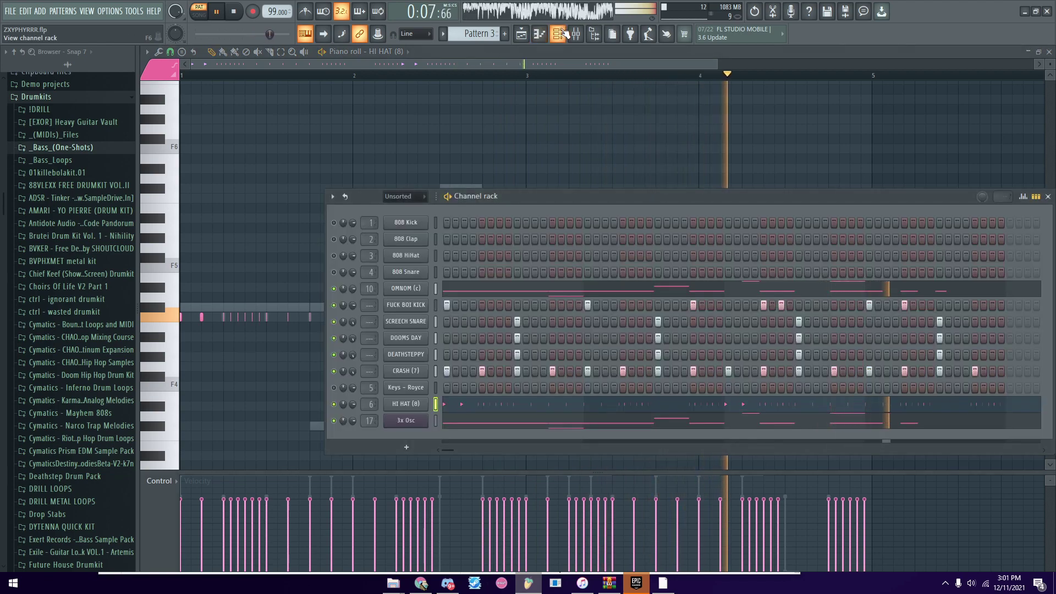
click(561, 33)
click(576, 34)
key(space)
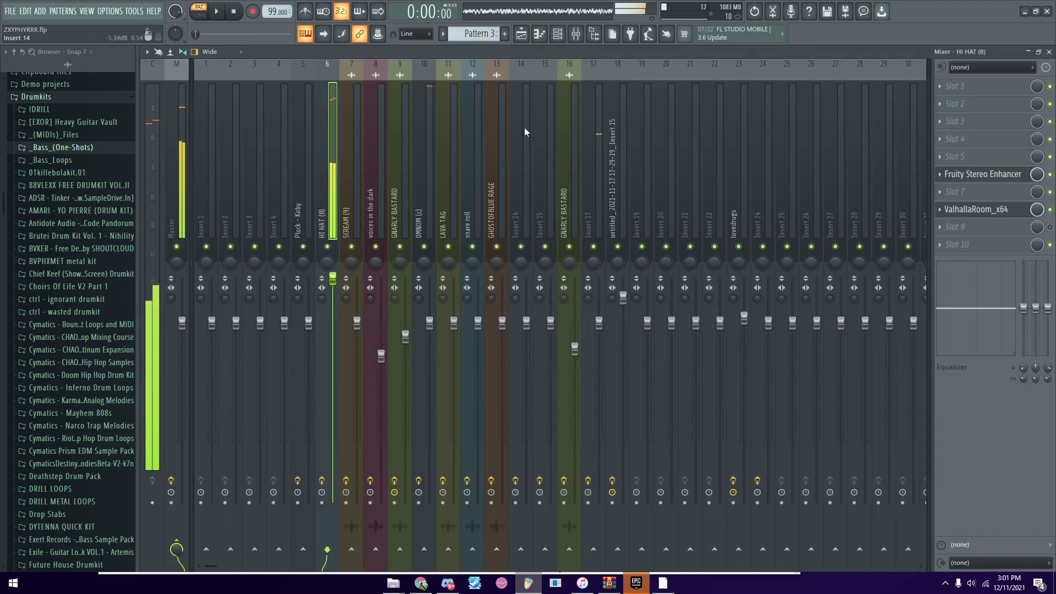
Return to the playlist and briefly solo Track 9 to single out the JINGLE BELLS clips
click(1048, 53)
scroll(428, 82, down, 3)
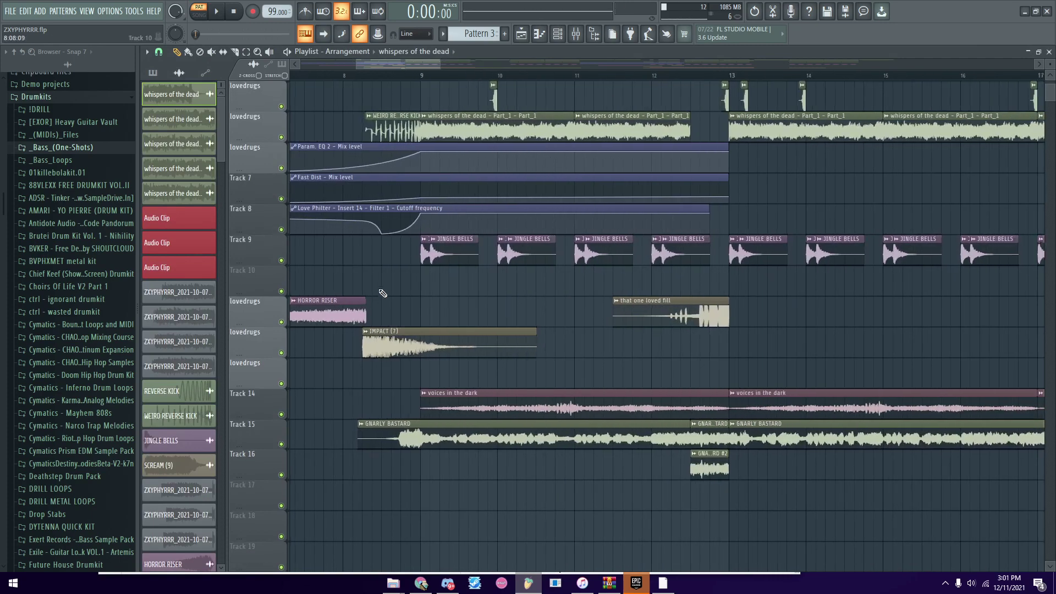
right_click(281, 260)
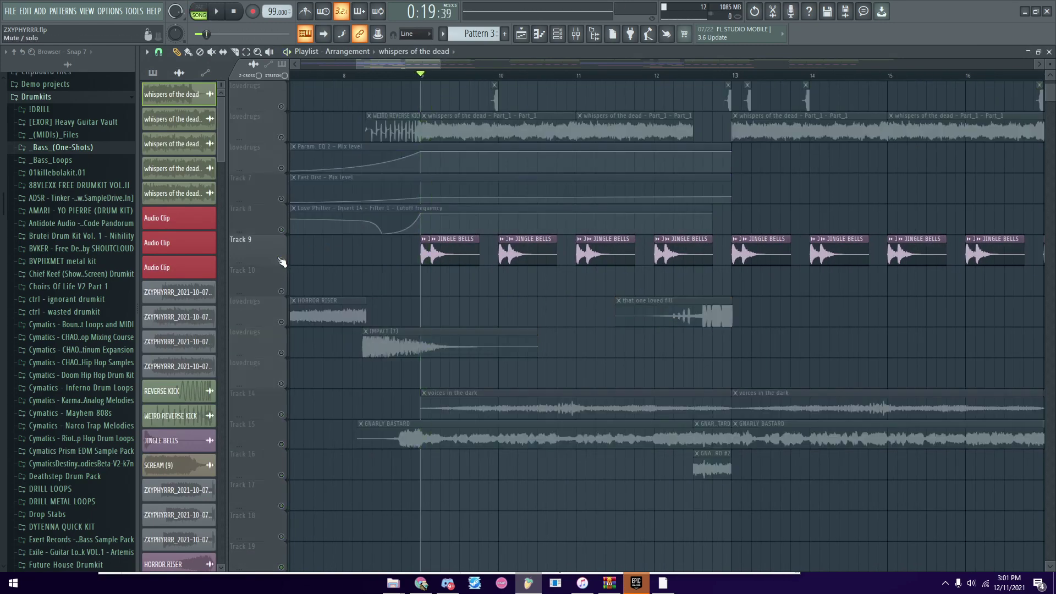
right_click(281, 260)
key(space)
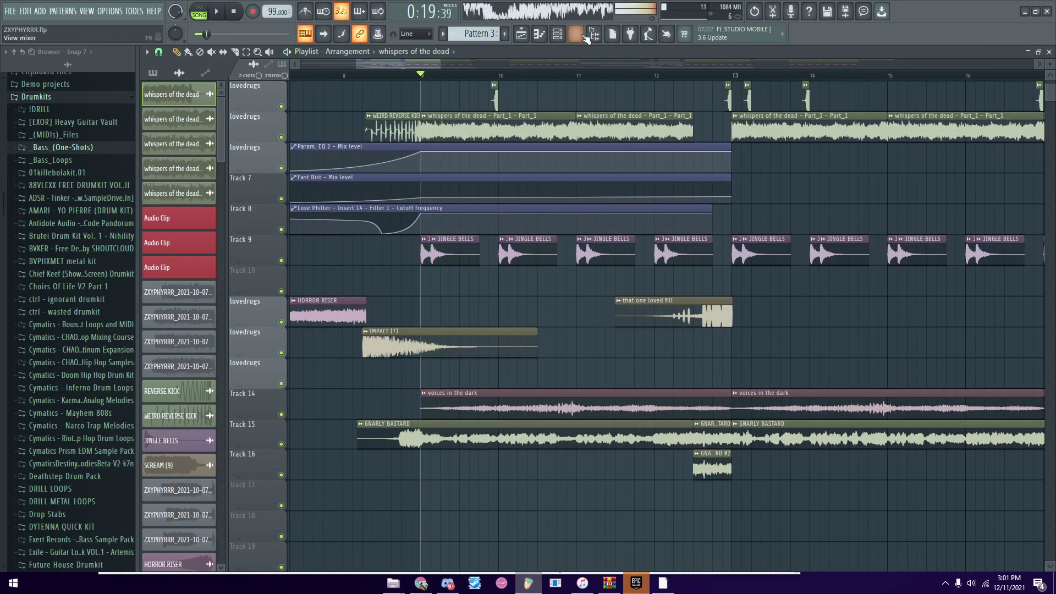
Play the arrangement from bar 9 and inspect the JINGLE BELLS clip's sample waveform
key(F9)
key(F6)
key(F9)
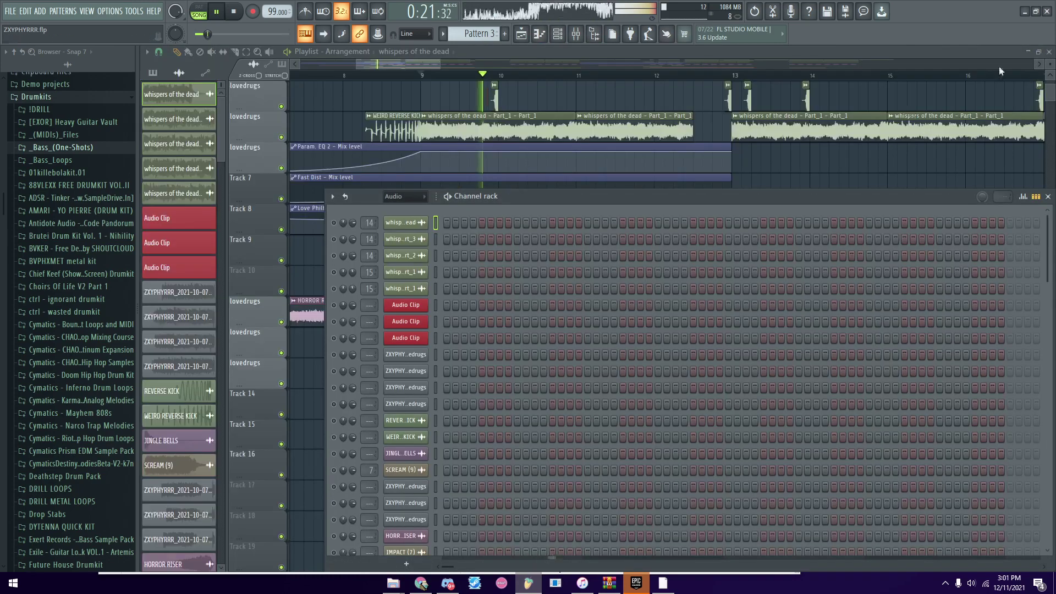
key(F6)
key(space)
double_click(511, 241)
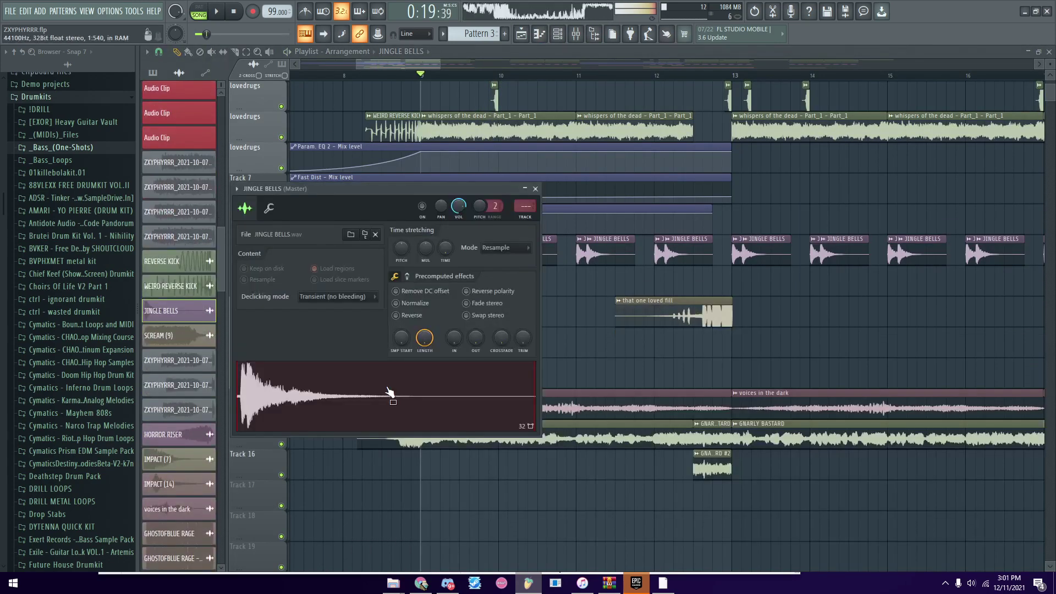
click(535, 188)
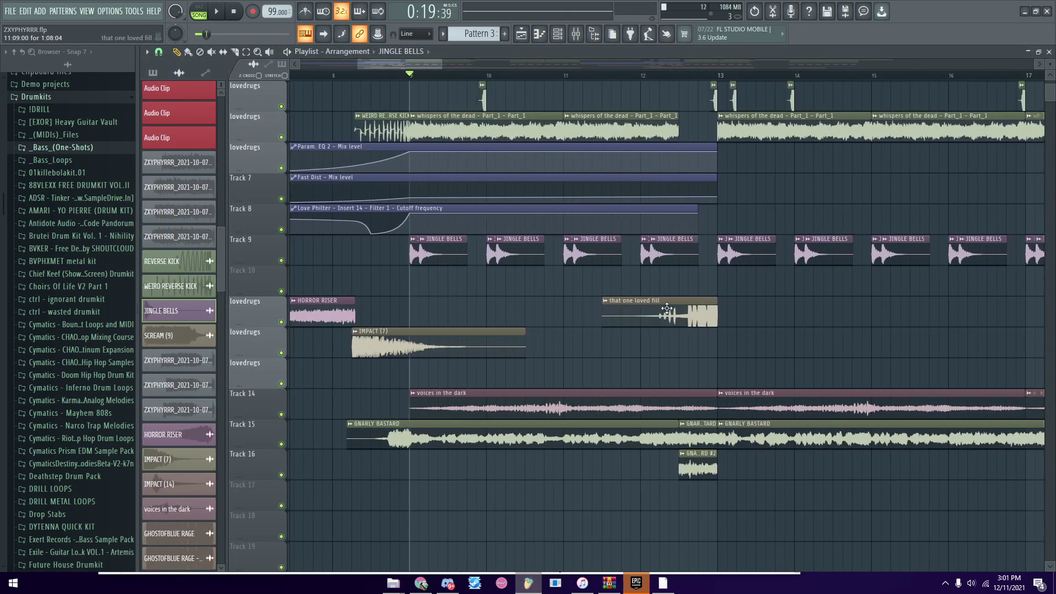
Inspect the sample waveform of the "that one loved fill" clip before bar 13
double_click(649, 311)
scroll(695, 285, down, 5)
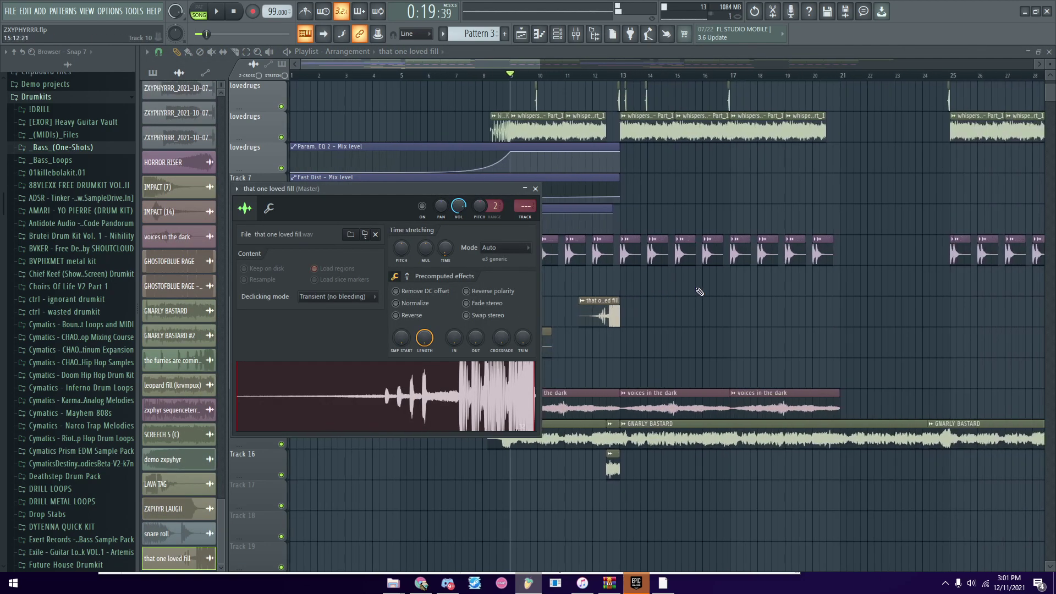
scroll(713, 297, up, 3)
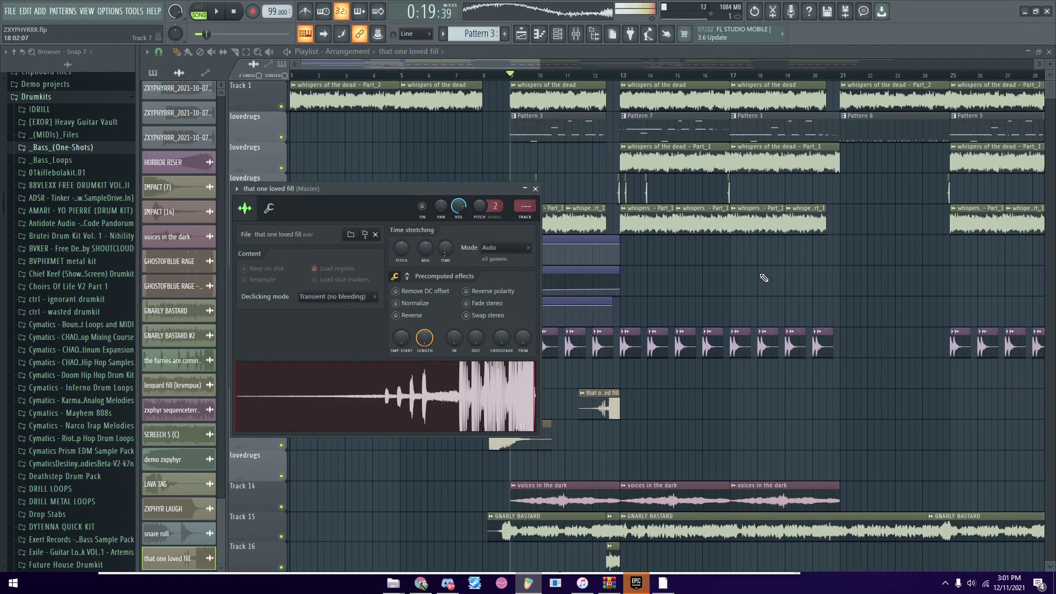
click(536, 189)
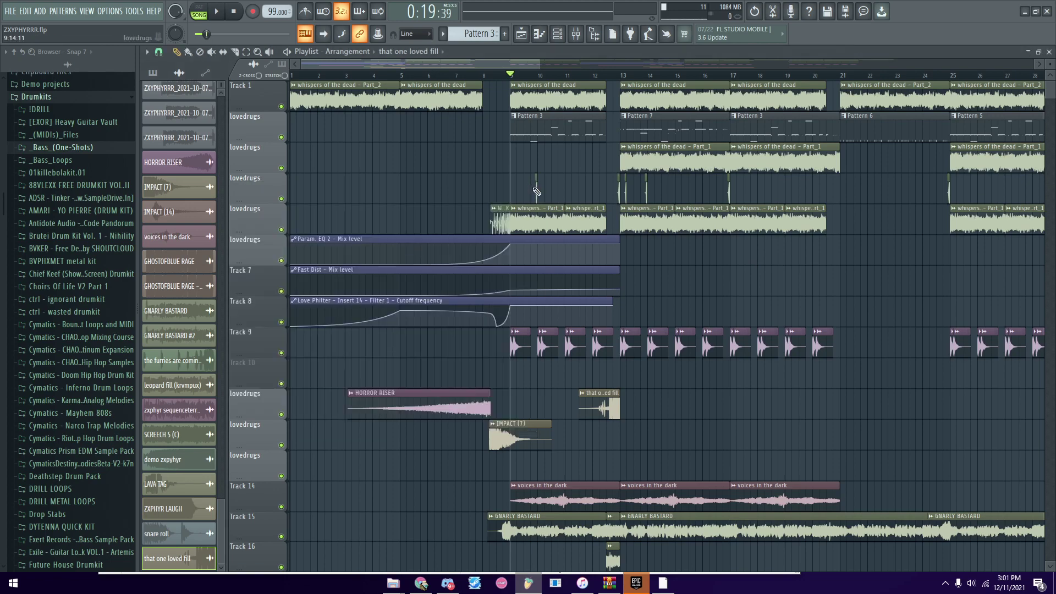
Look over the REVERSE KICK clip's channel settings and levels
scroll(538, 192, up, 8)
double_click(544, 190)
click(197, 137)
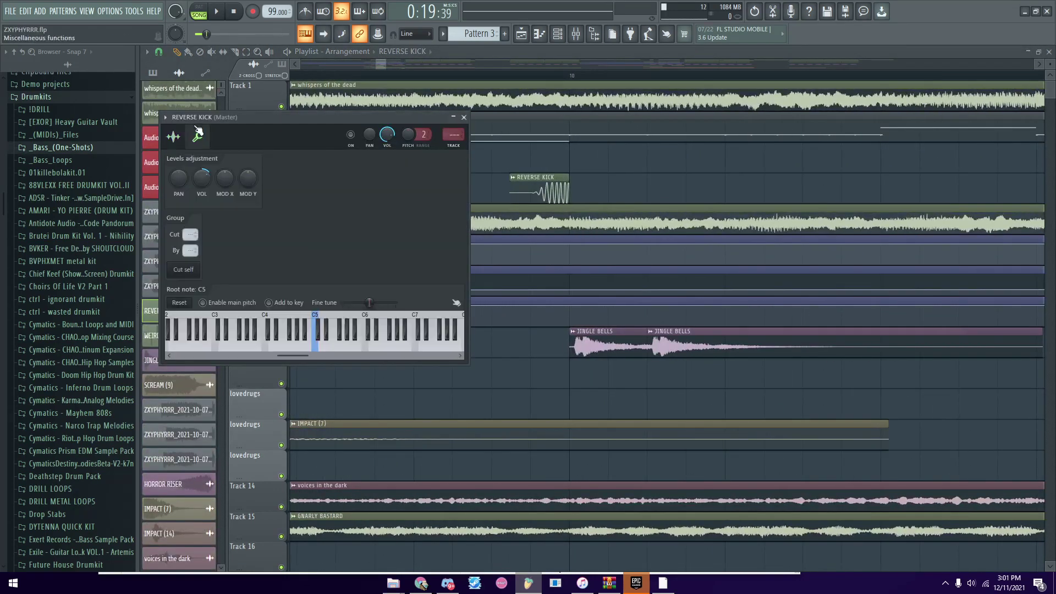
click(463, 117)
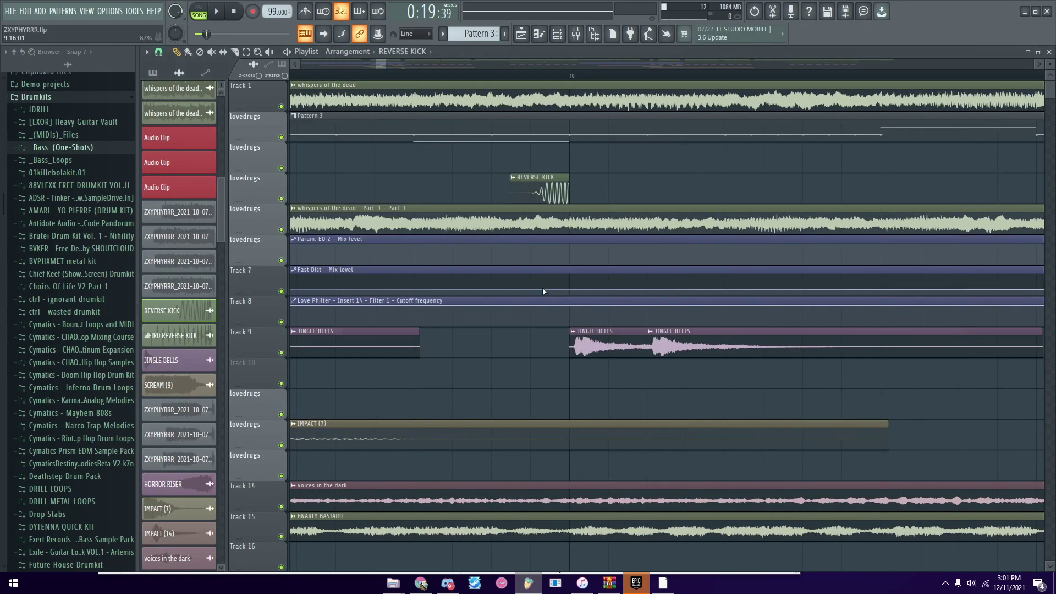
Place the playback position just before bar 10 and examine the REVERSE KICK clip there
scroll(476, 409, down, 6)
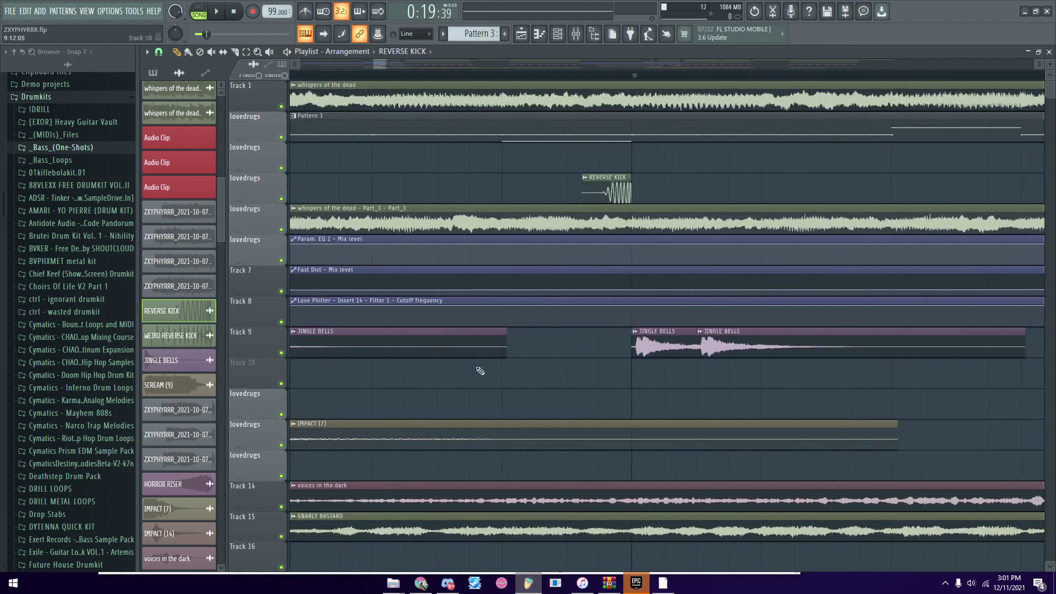
scroll(558, 189, up, 3)
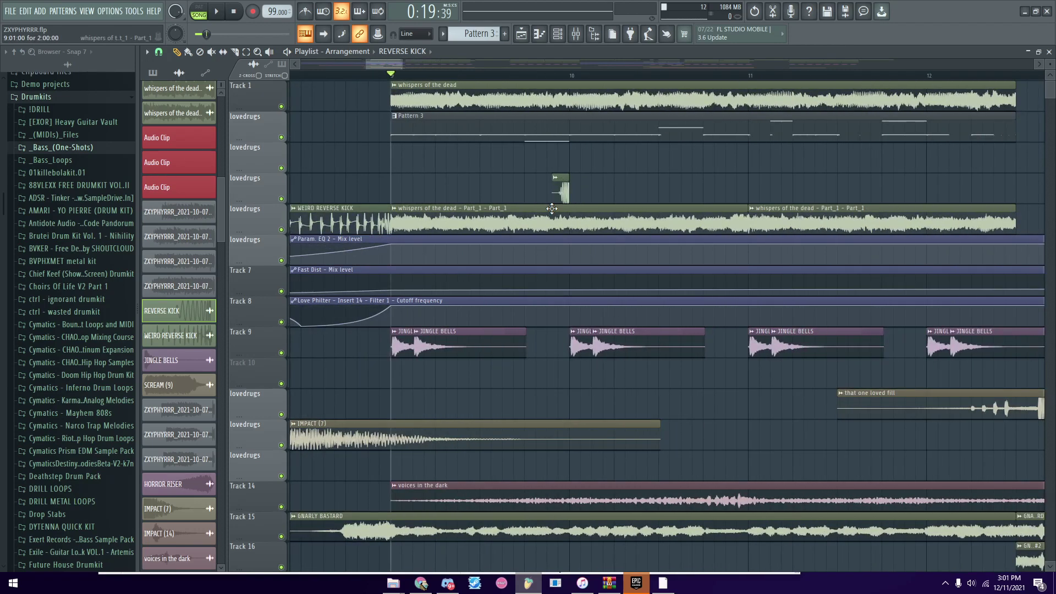
scroll(552, 208, up, 3)
scroll(502, 82, down, 3)
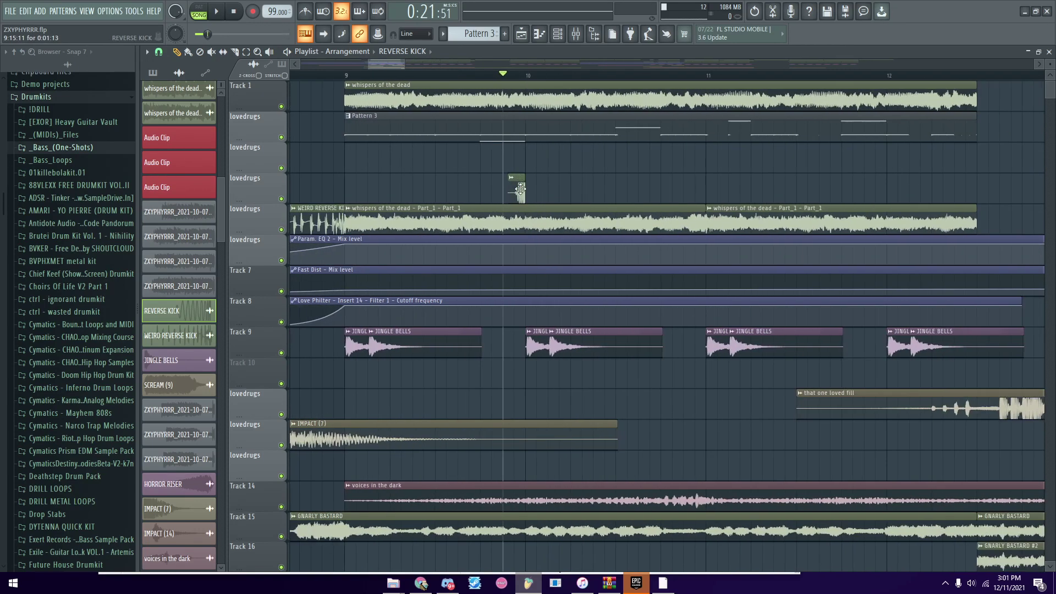
click(512, 177)
click(464, 117)
Inspect the GNARLY BASTARD clip's sample settings and open its mixer track to show the effects
scroll(896, 220, down, 5)
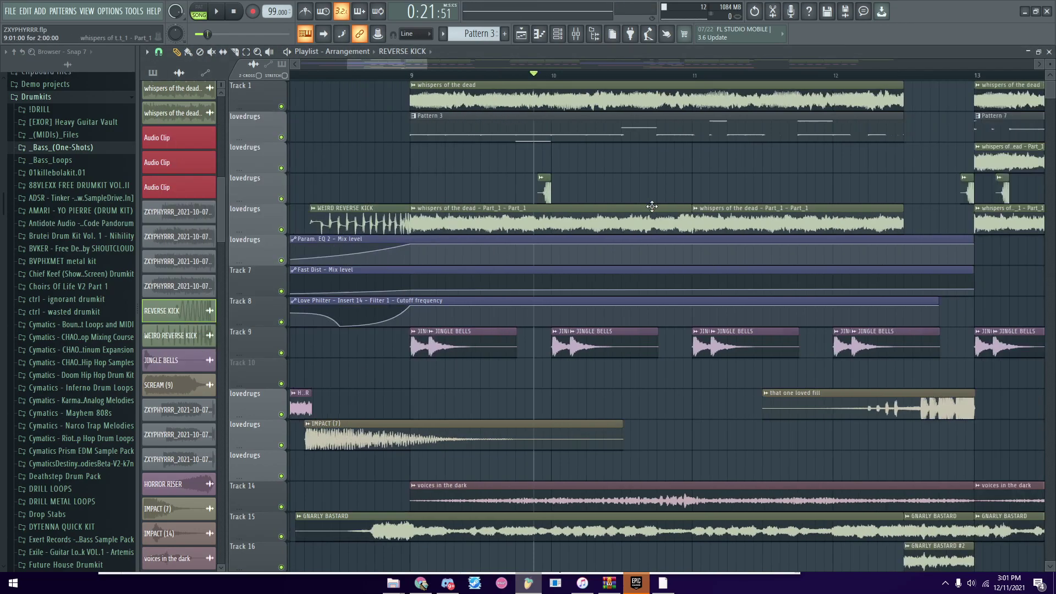
scroll(690, 236, up, 3)
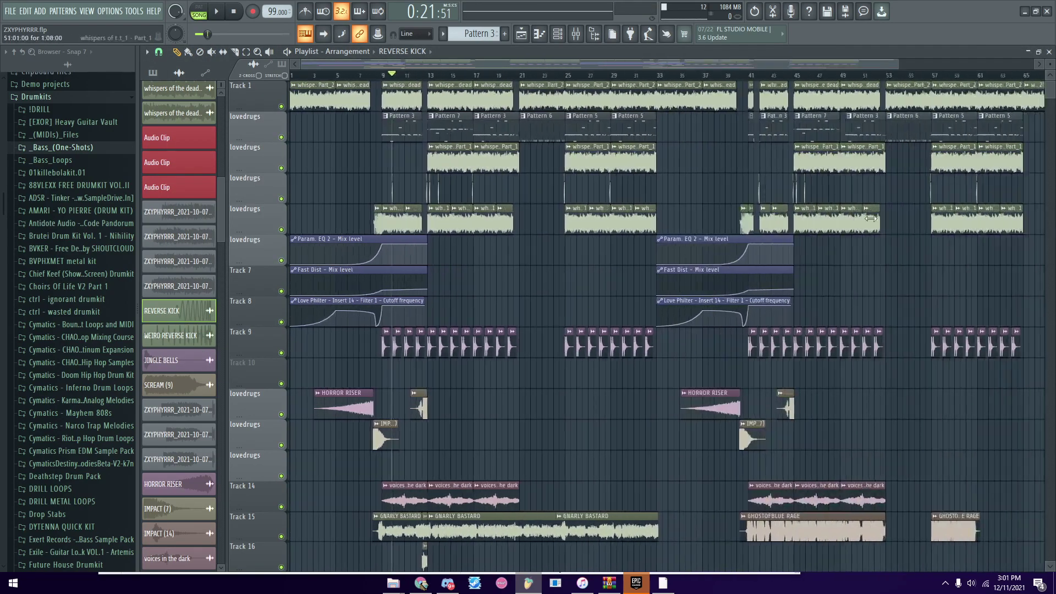
scroll(449, 286, down, 5)
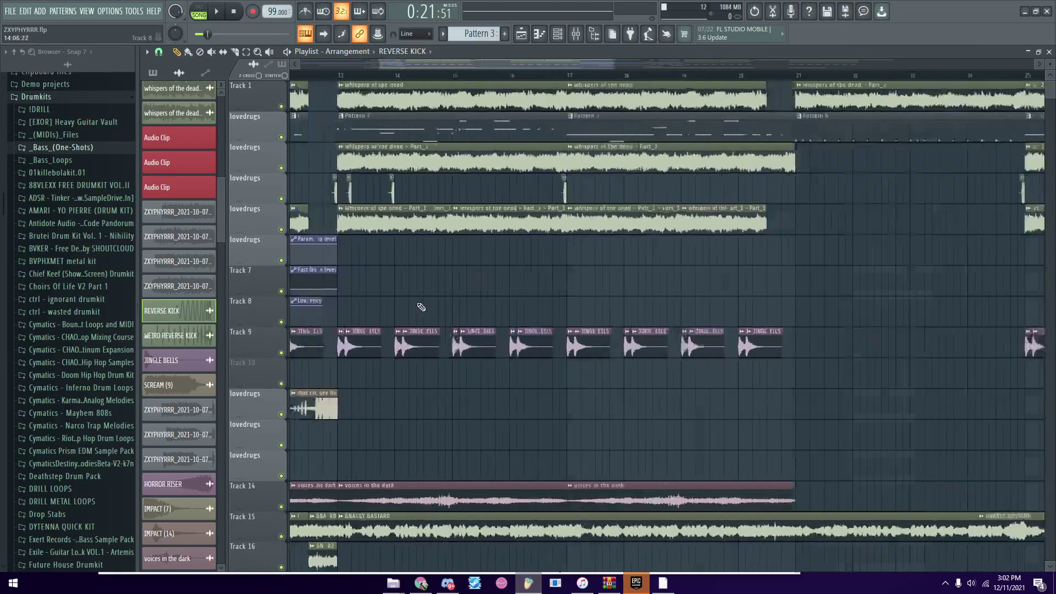
scroll(471, 231, down, 3)
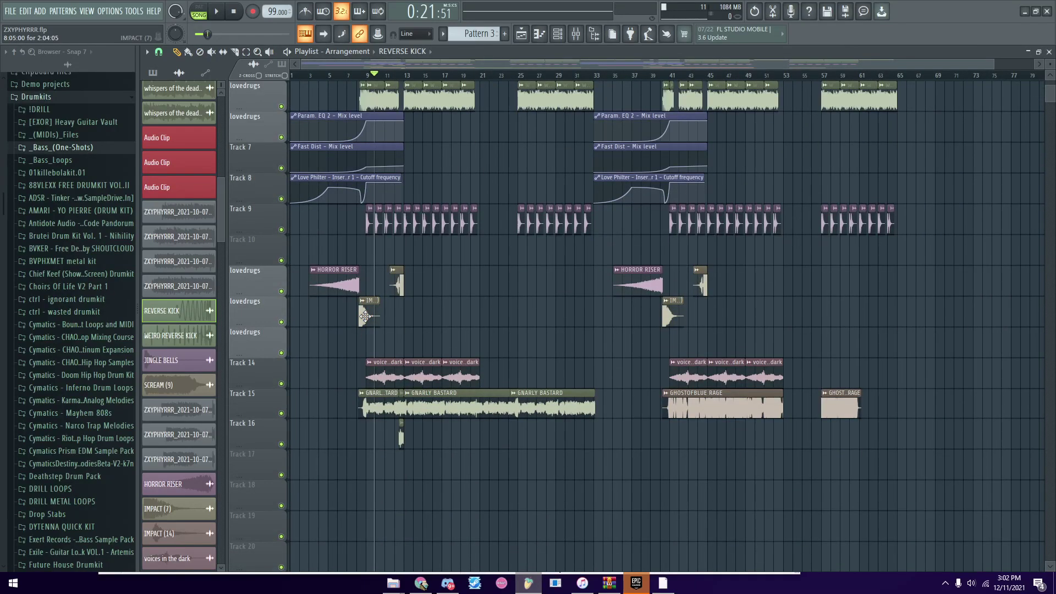
scroll(365, 316, up, 6)
click(467, 407)
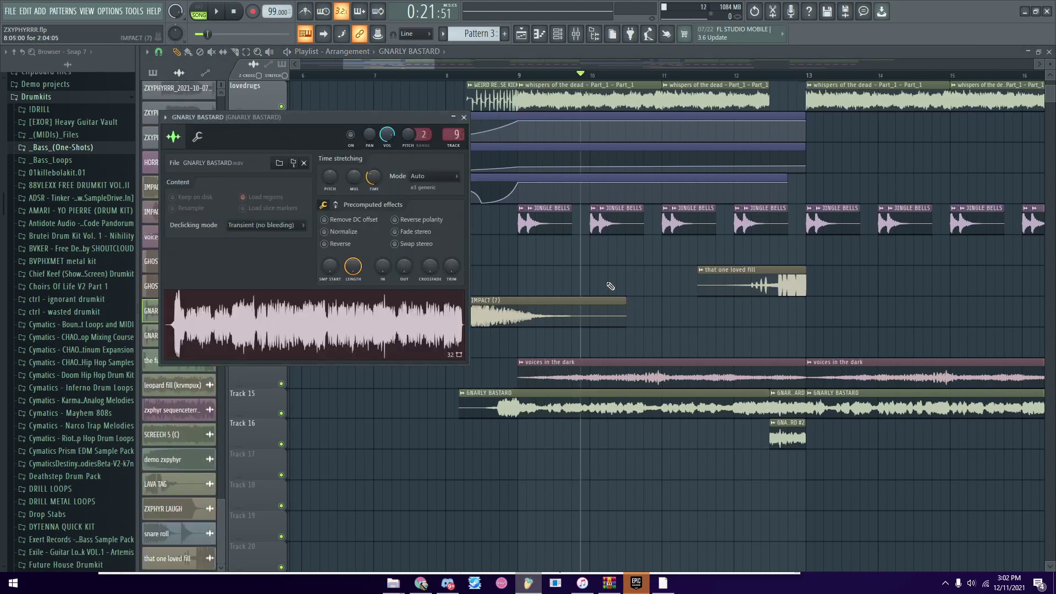
click(576, 34)
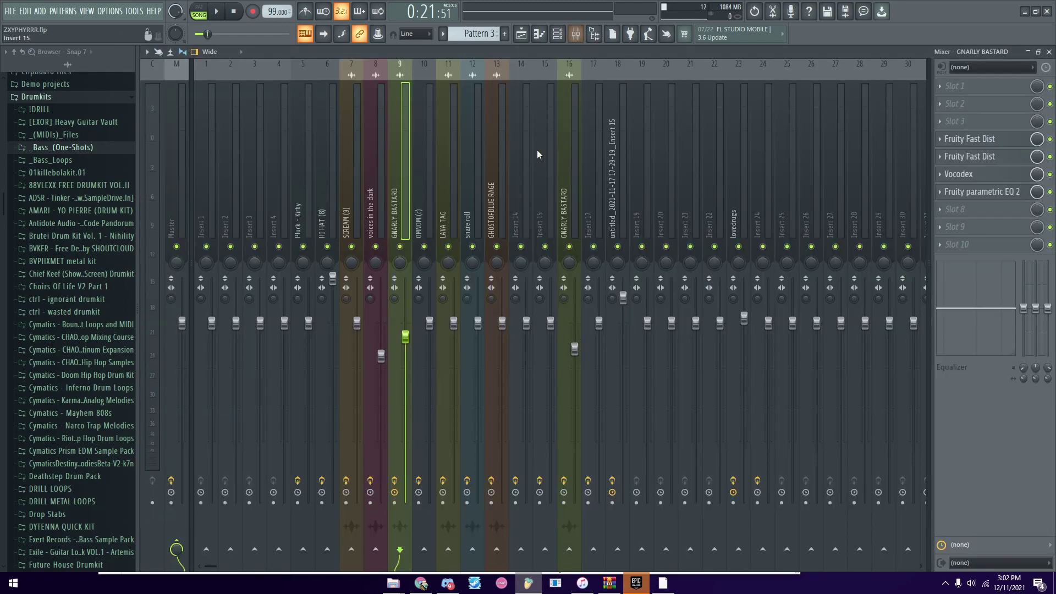
Audition the GNARLY BASTARD mixer track, and set the playback position in the playlist just before bar 9
right_click(401, 246)
key(space)
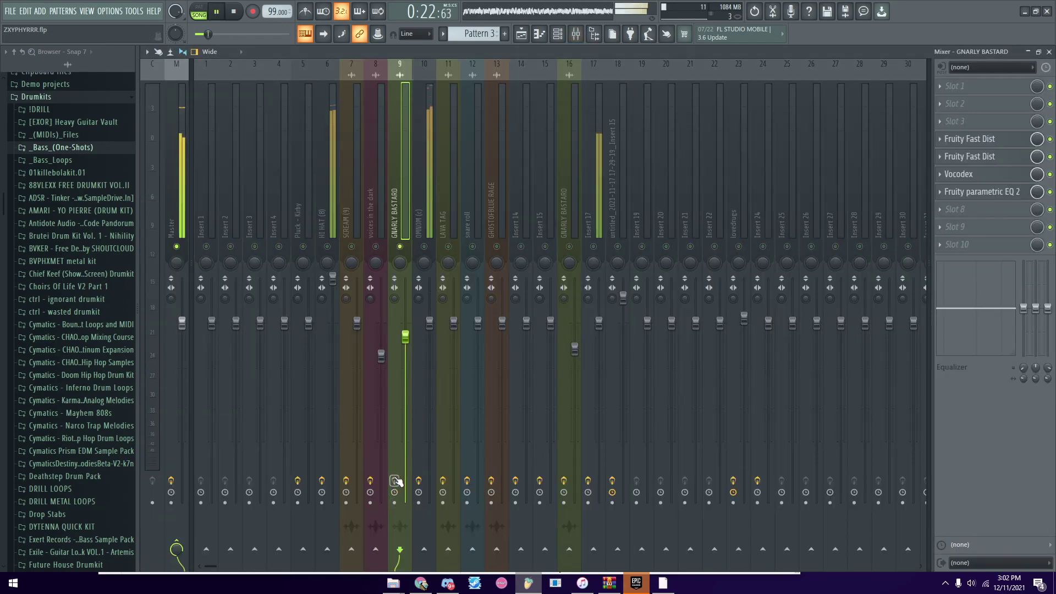
click(576, 34)
click(466, 54)
click(489, 75)
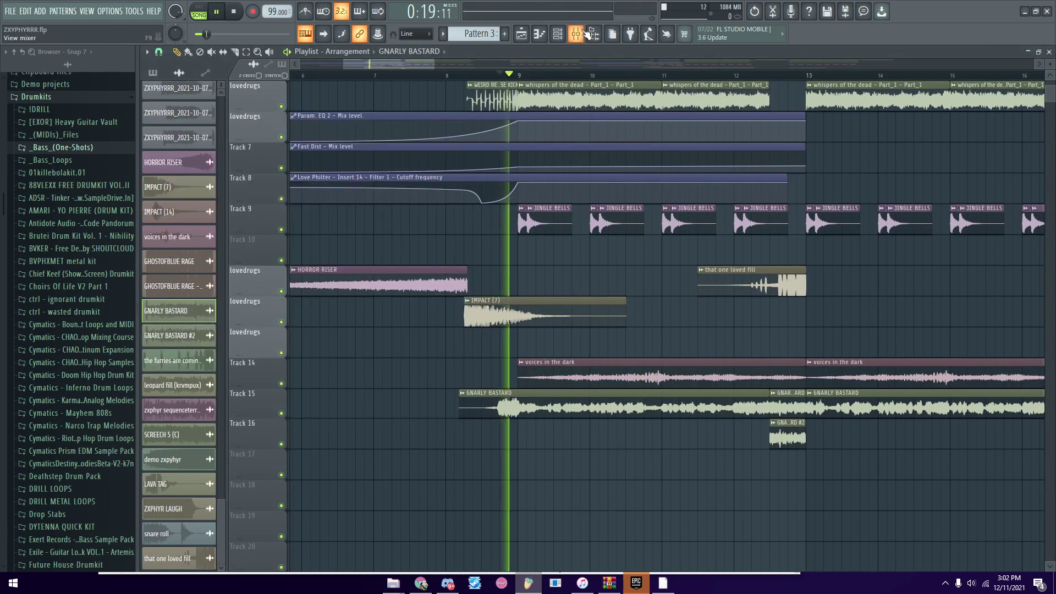
Play from just before bar 9 and open the sample settings of the GNARLY BASTARD clip on Track 15
click(586, 33)
click(1049, 52)
key(space)
click(488, 393)
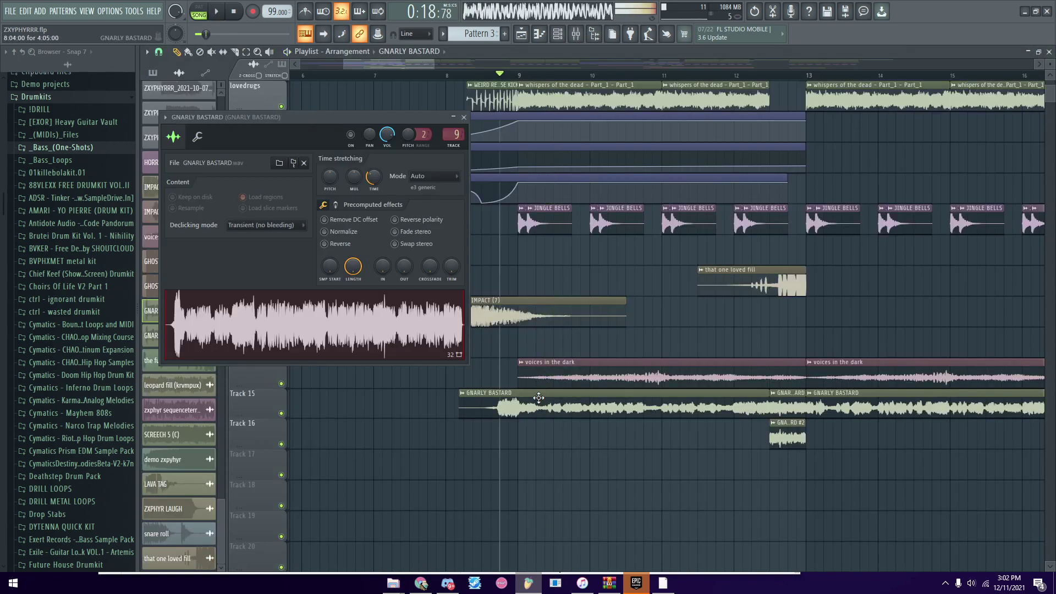
Solo the GNARLY BASTARD track in the mixer and listen to it from just before bar 9
click(575, 34)
key(space)
key(space)
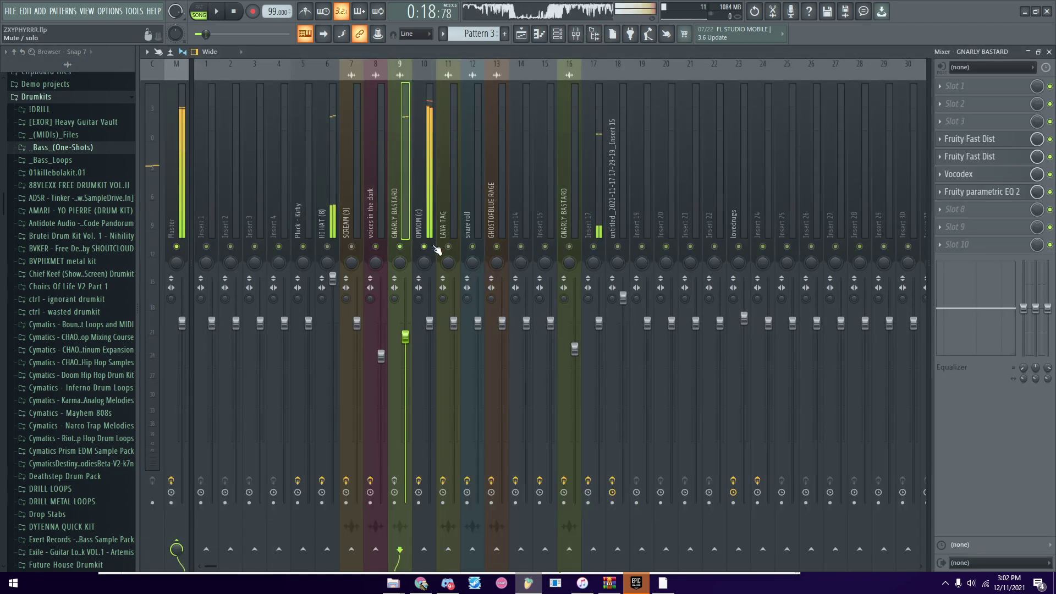
key(space)
key(space)
click(557, 33)
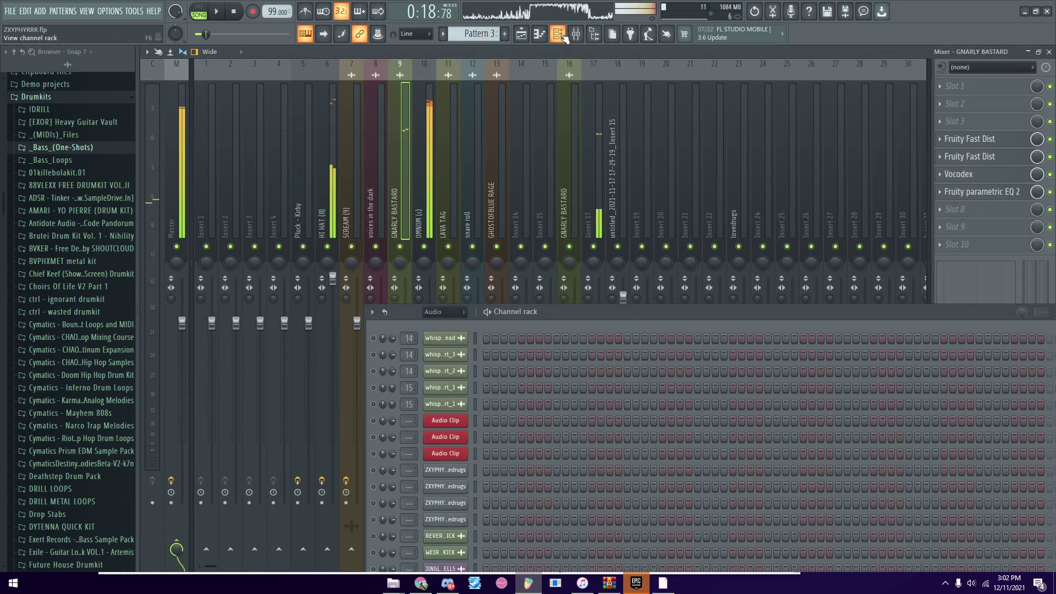
key(F6)
key(space)
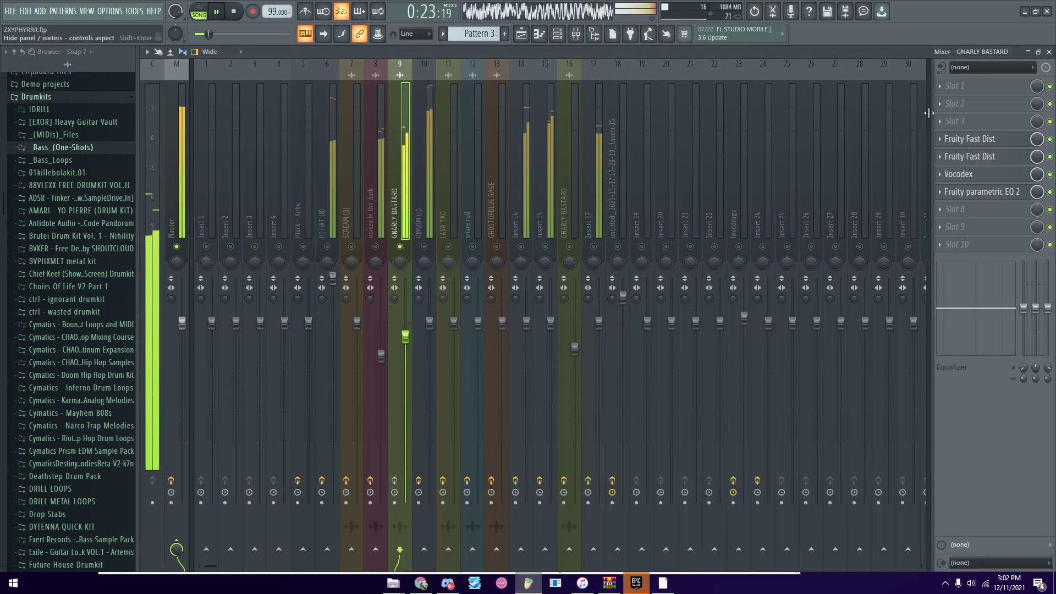
key(space)
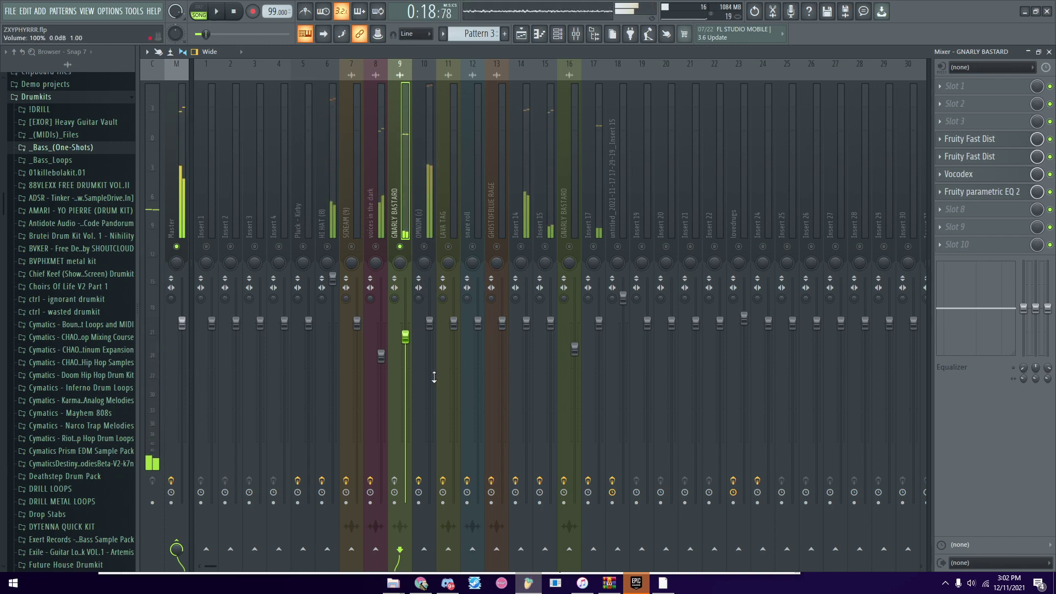
Inspect the two Fruity Fast Dist effects and the Vocodex with its presets on the GNARLY BASTARD mixer track
click(973, 143)
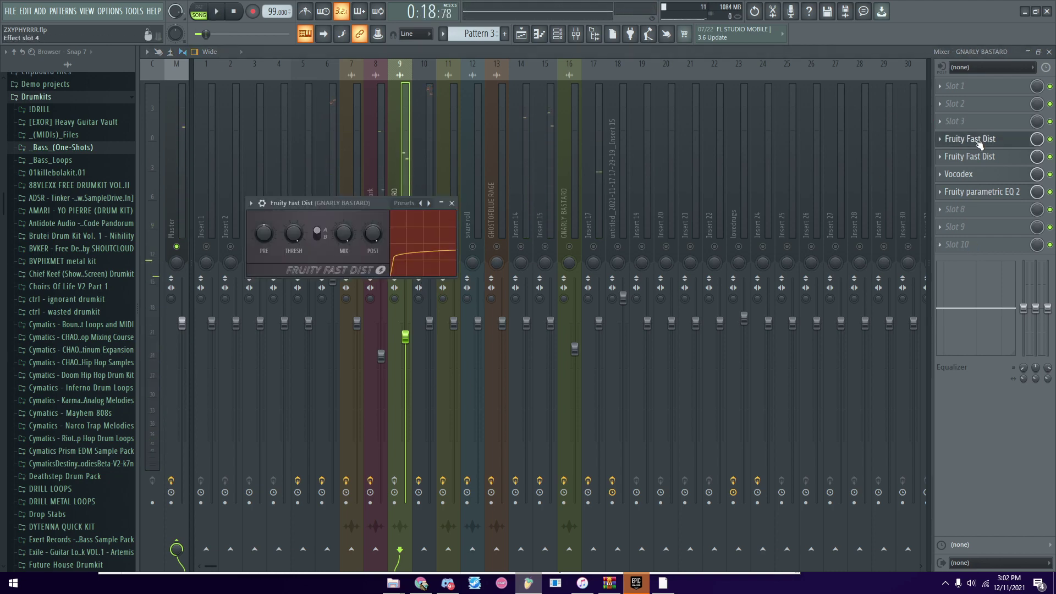
click(972, 159)
click(969, 174)
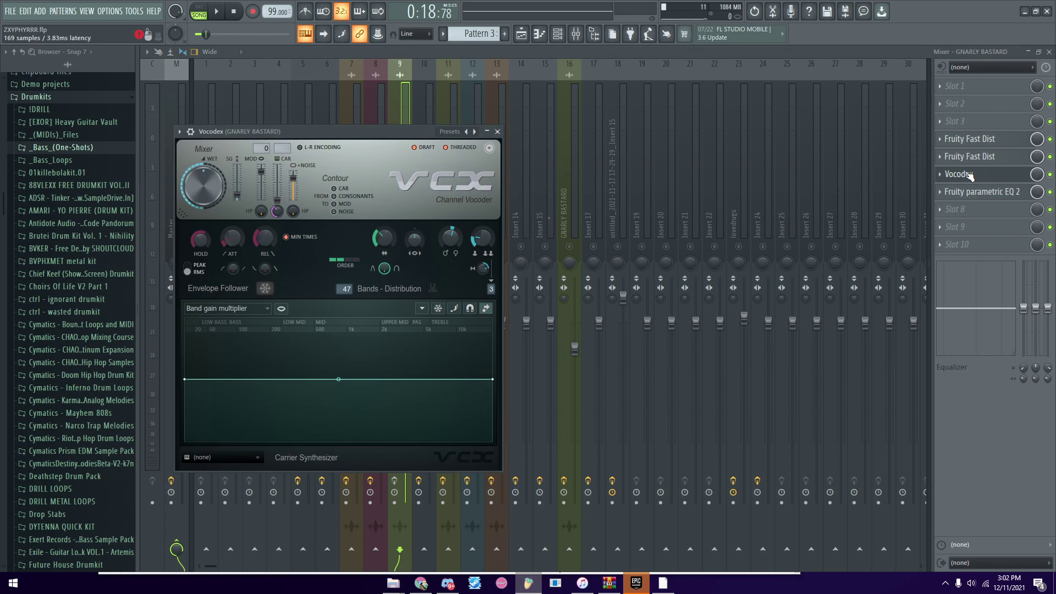
click(448, 132)
click(310, 128)
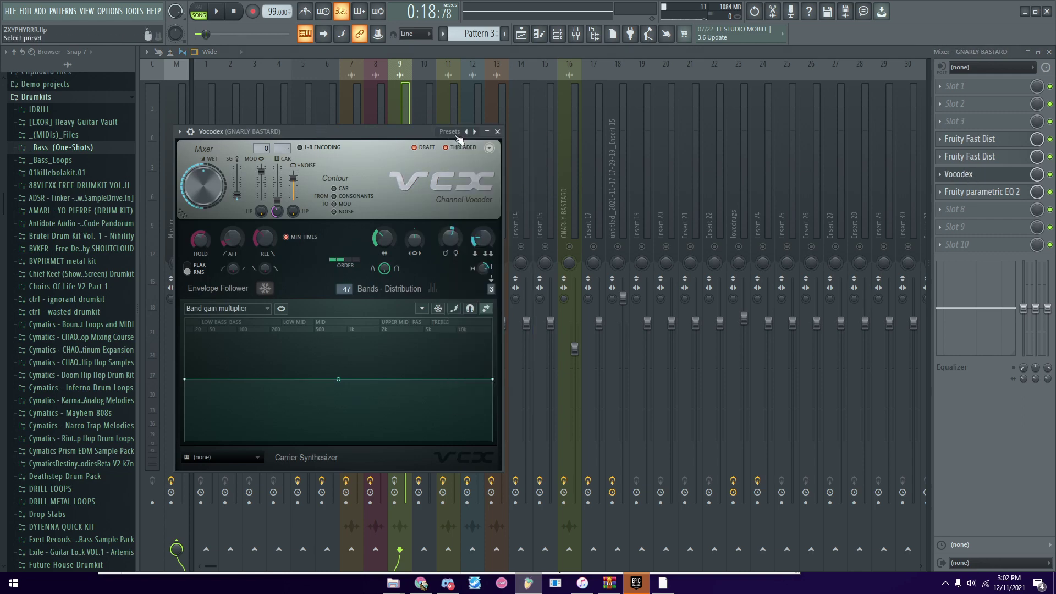
click(452, 132)
click(382, 137)
click(499, 131)
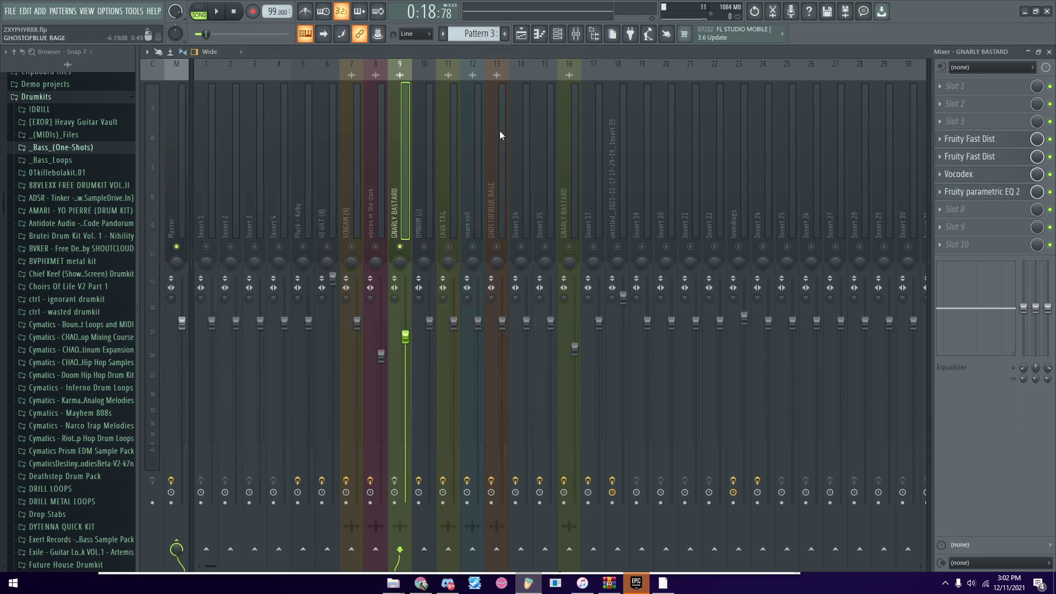
Check the Fruity parametric EQ 2 on the GNARLY BASTARD mixer track and play the soloed track
click(982, 191)
click(980, 190)
key(space)
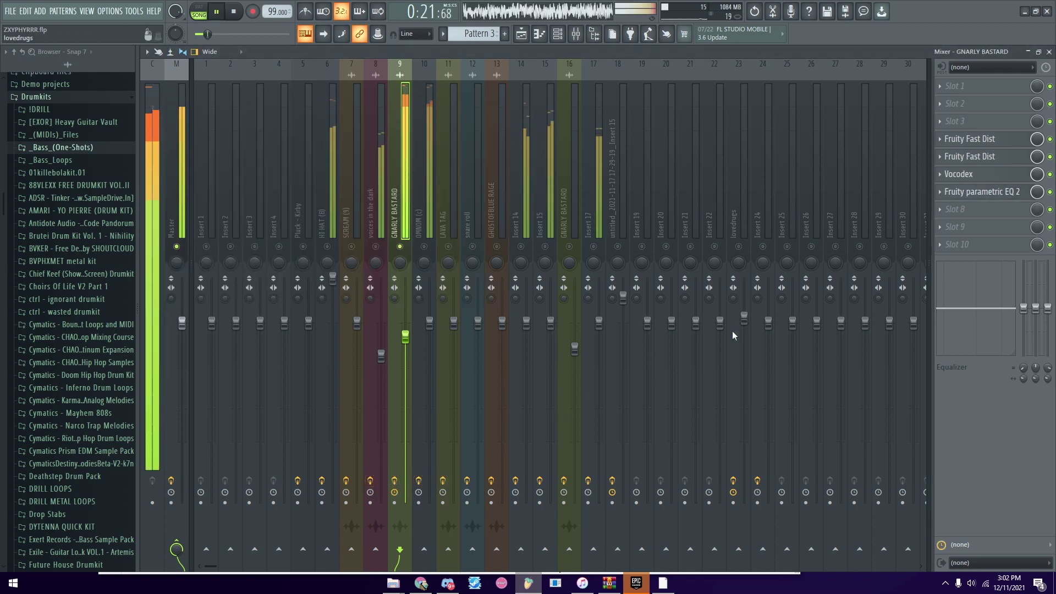
Examine the playlist clips around bars 9 to 21, including the fill before bar 13, while the song plays
key(F9)
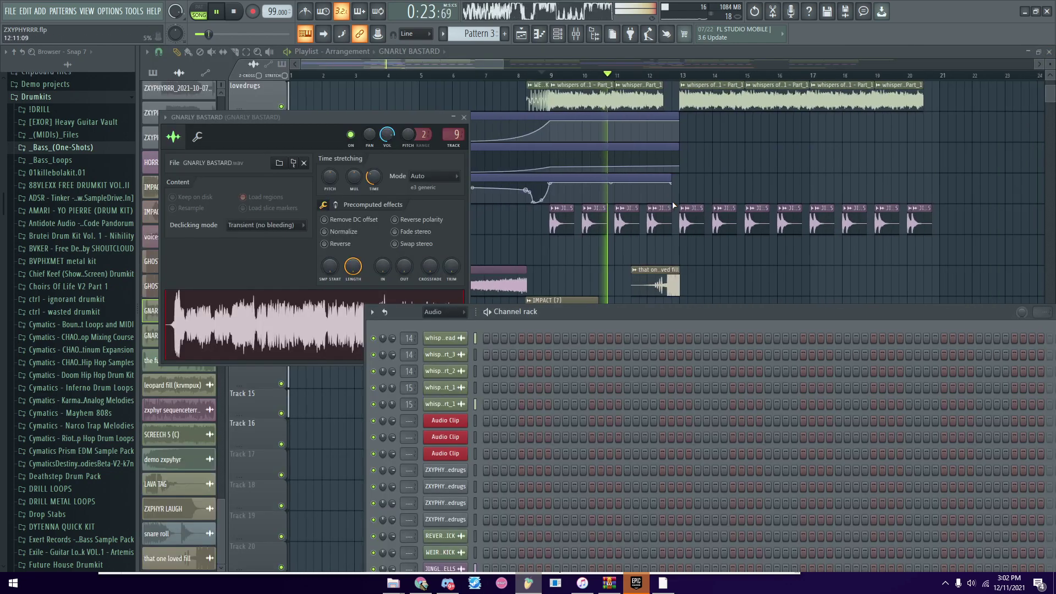
click(601, 222)
scroll(605, 234, up, 2)
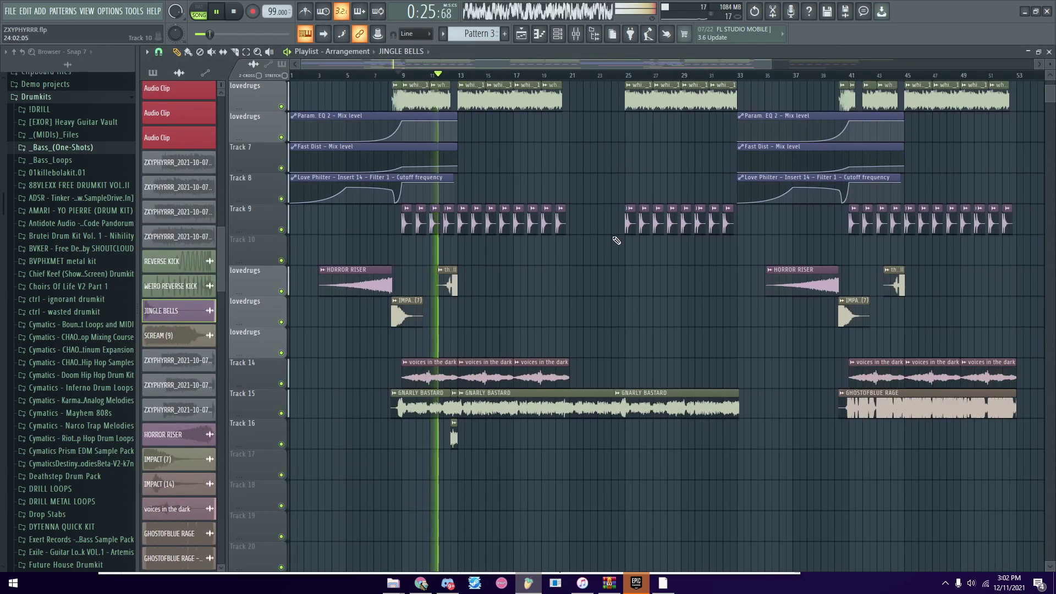
scroll(458, 306, up, 2)
scroll(458, 306, up, 4)
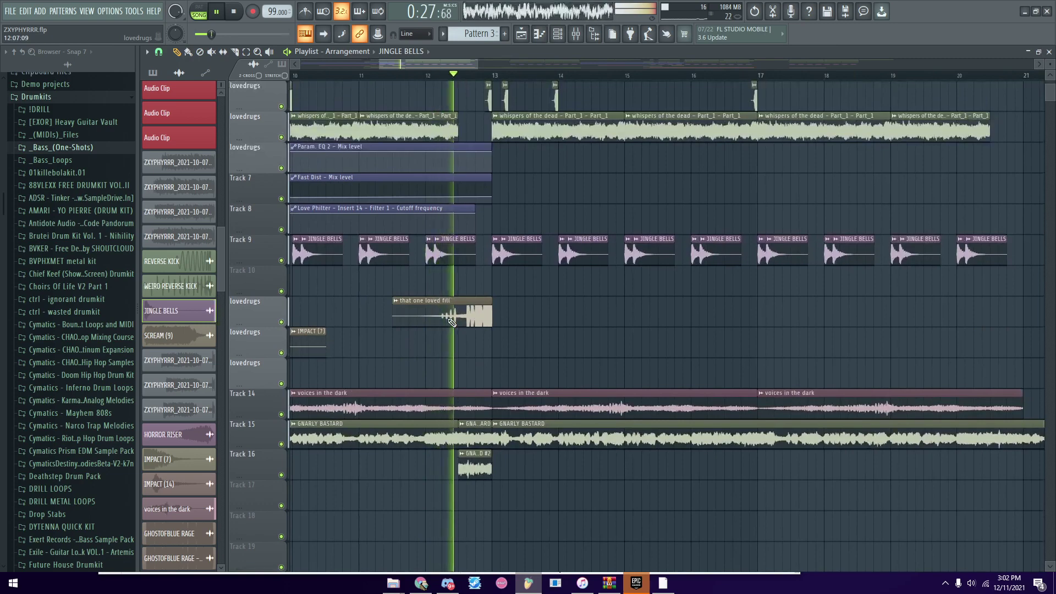
scroll(518, 349, down, 5)
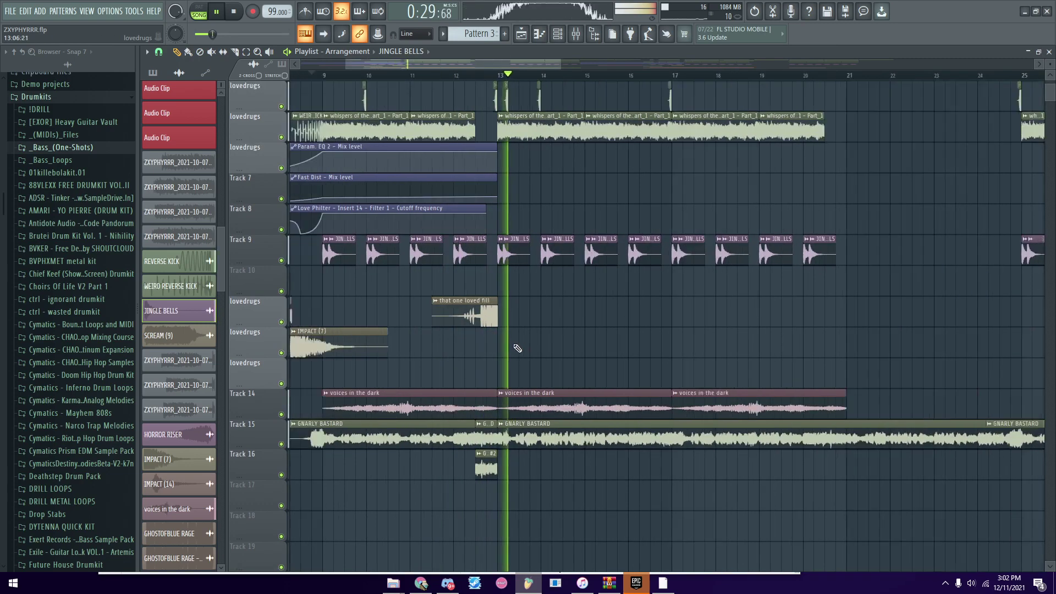
Place the playback position just before bar 41 and open the GHOSTOFBLUE RAGE clip's sample settings, undoing the accidental clip move
key(space)
click(846, 74)
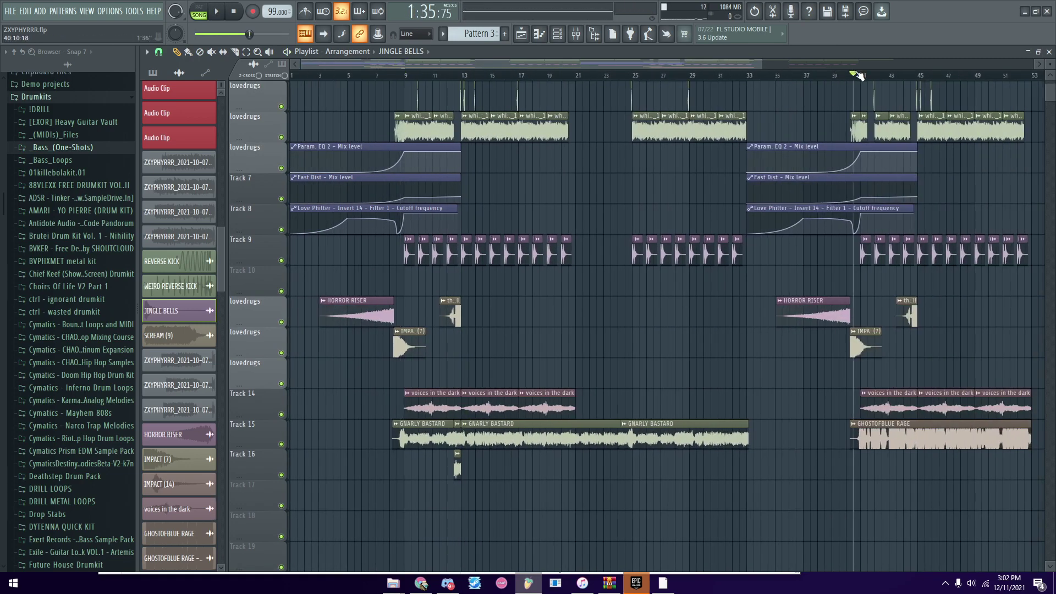
click(878, 439)
key(ctrl+z)
double_click(878, 438)
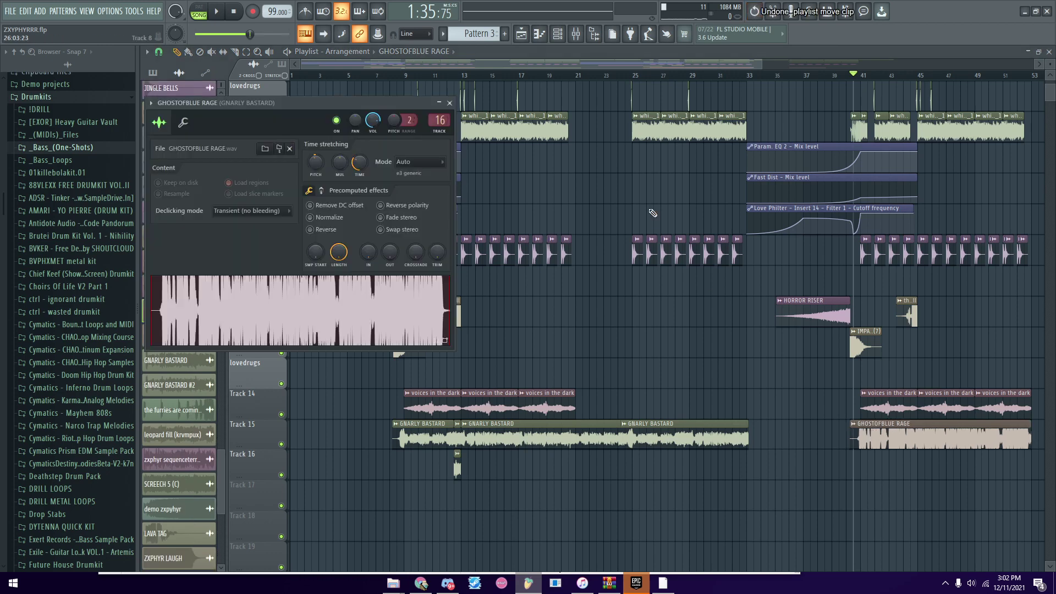
Solo mixer track 16 for the GHOSTOFBLUE RAGE clip, listen to it, and check its Fruity parametric EQ 2
click(578, 35)
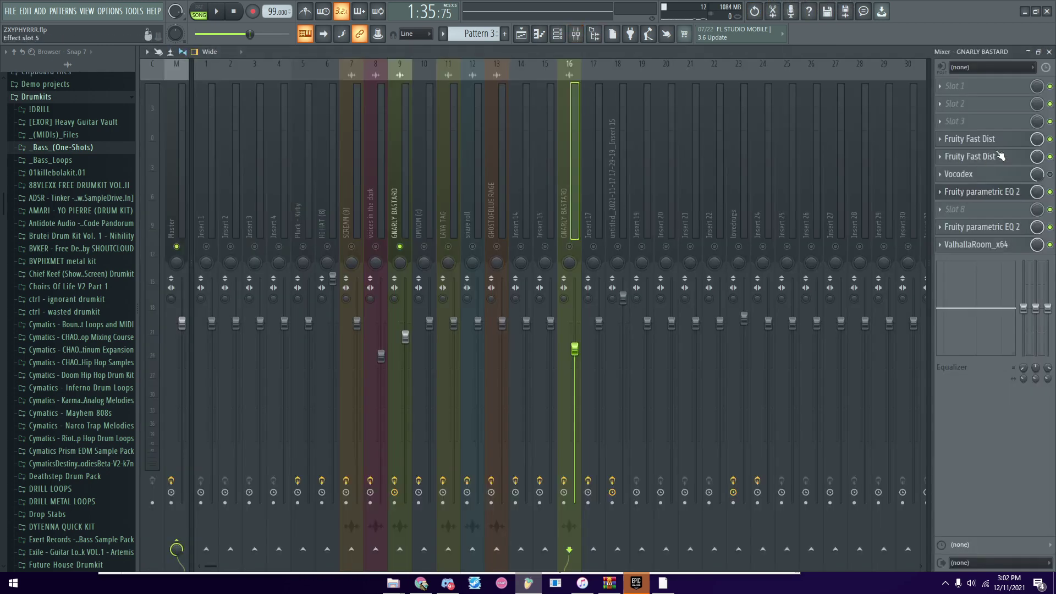
key(space)
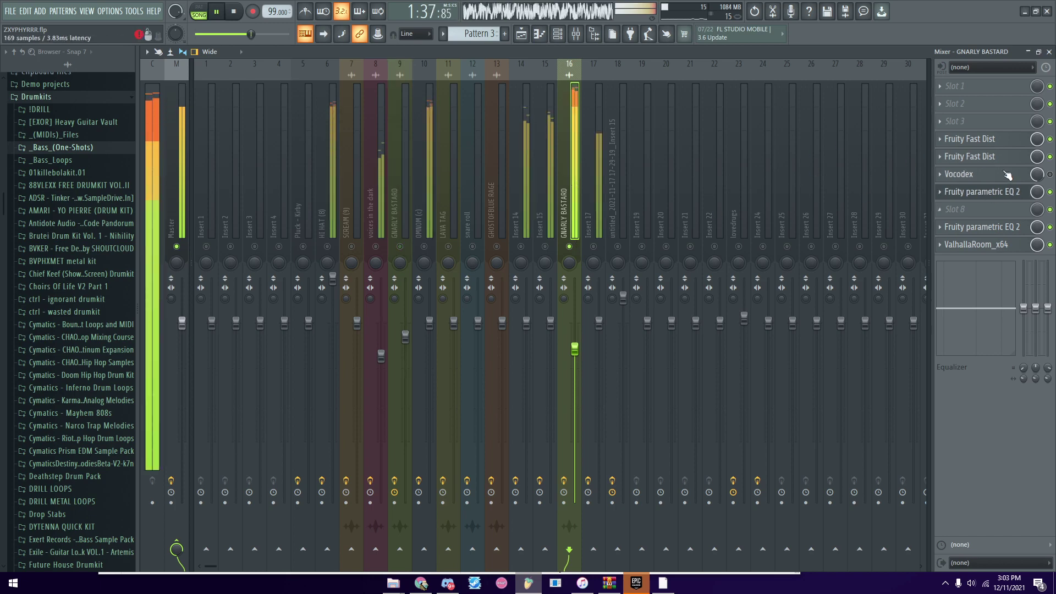
click(982, 192)
click(983, 193)
key(space)
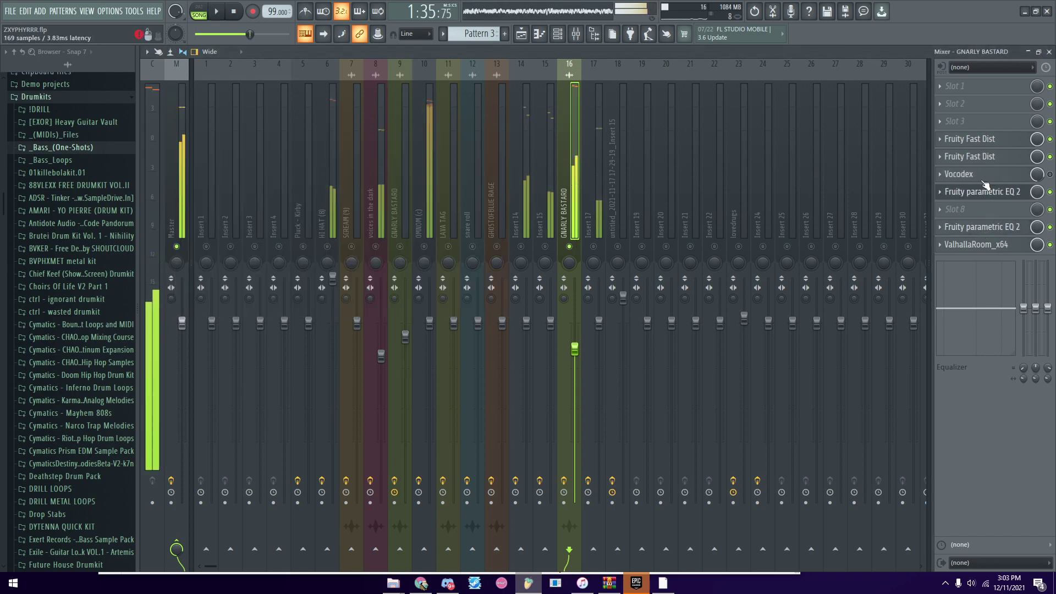
click(982, 192)
click(982, 192)
Return to the playlist and show the whole arrangement with the playback position at the start of the song
key(F5)
click(509, 75)
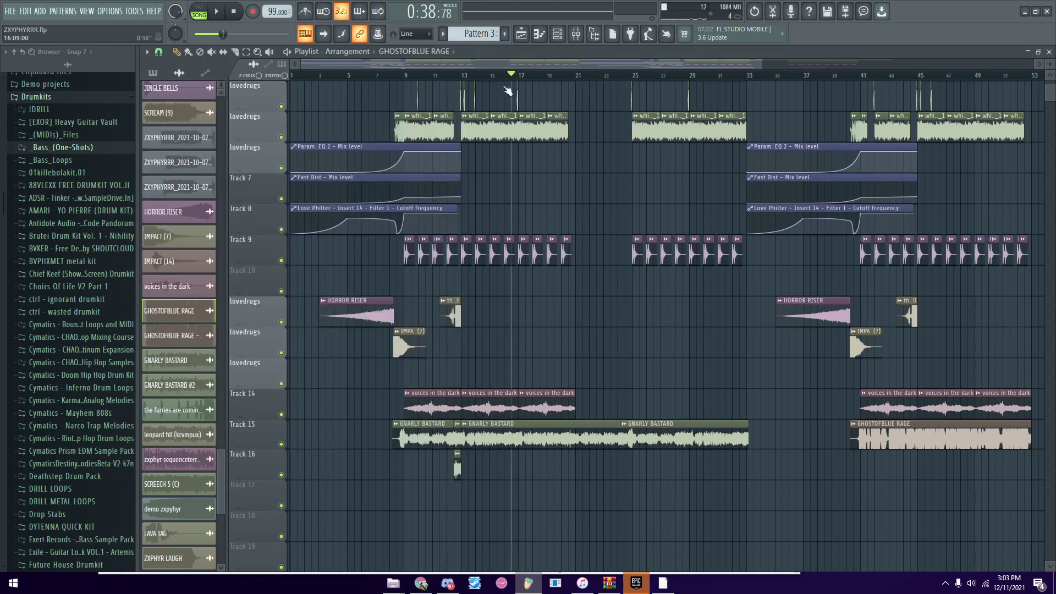
ctrl+scroll(397, 225, down, 2)
scroll(413, 249, up, 3)
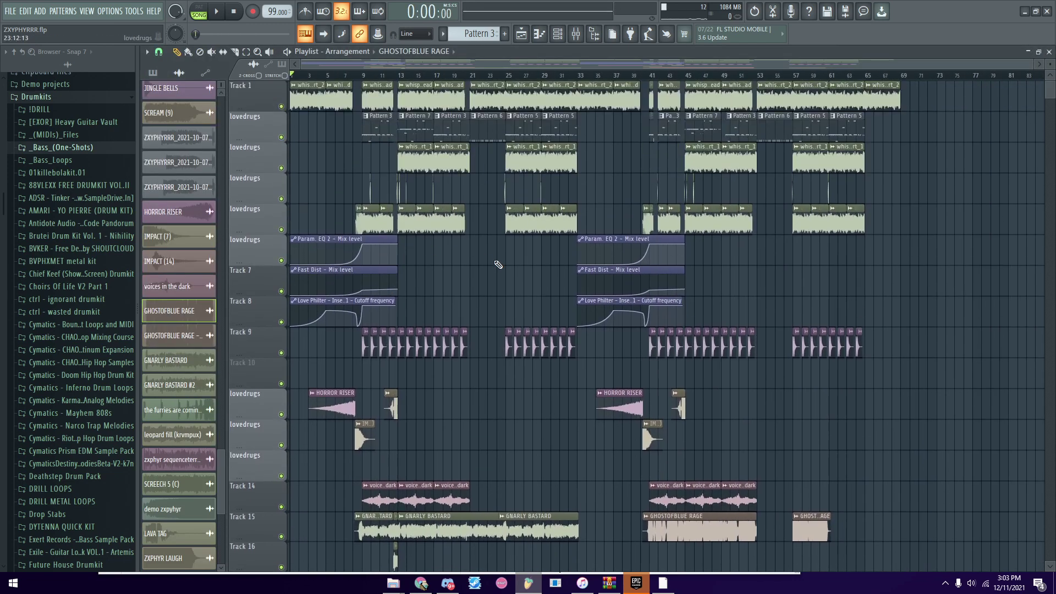
Unsolo the mixer tracks and play the full arrangement from the beginning
key(F9)
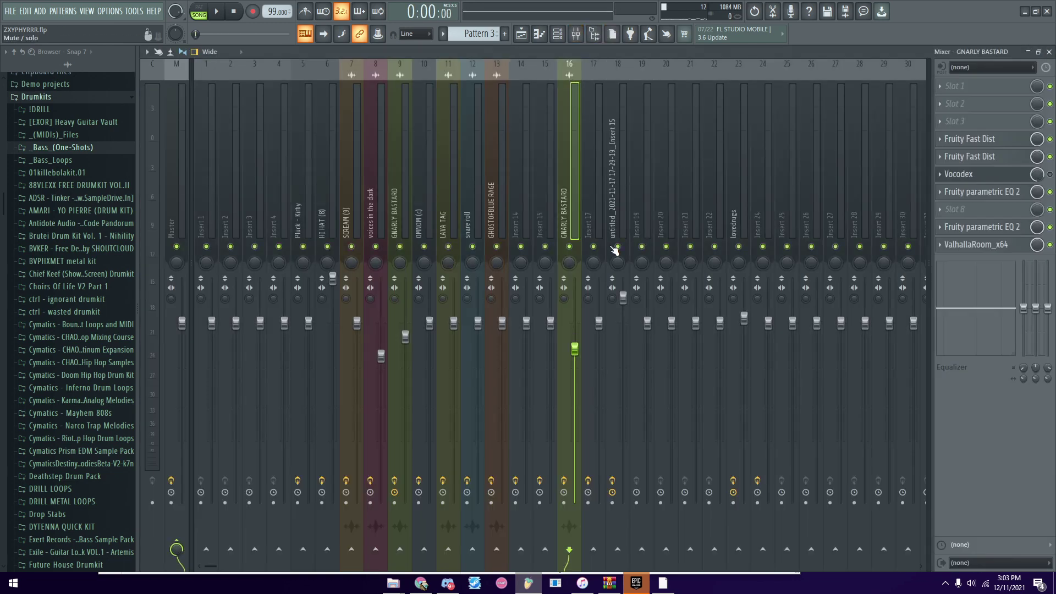
click(1048, 52)
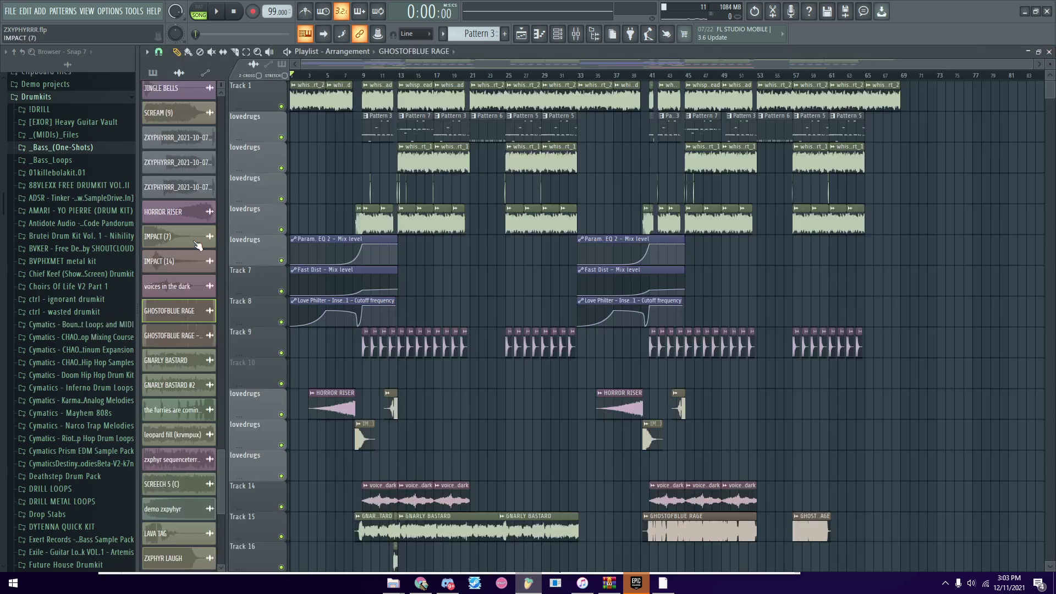
key(XF86AudioLowerVolume)
key(space)
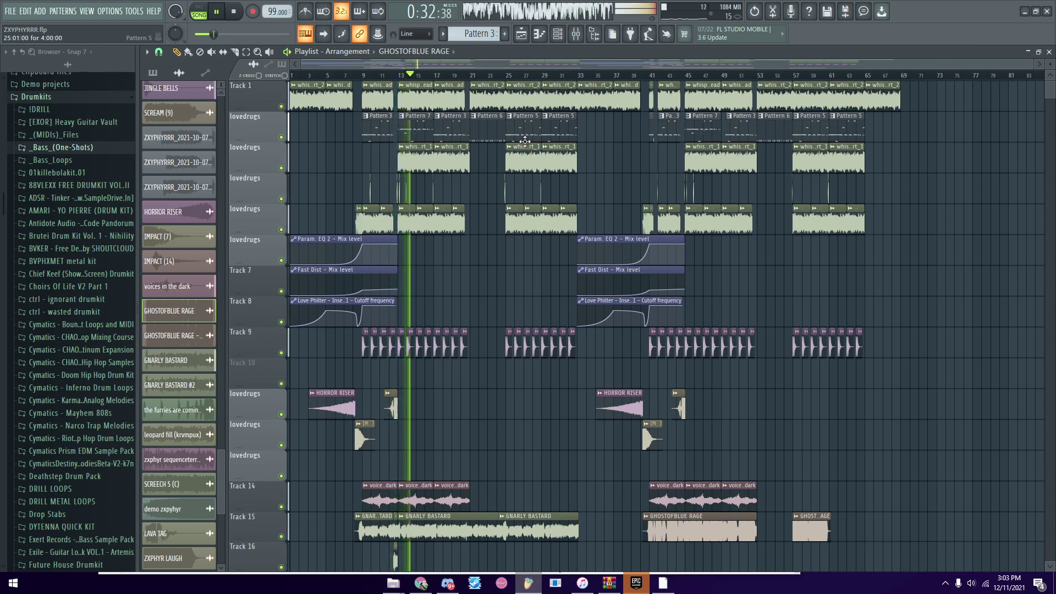
Examine Pattern 7's OMNOM (c) notes in the piano roll while the song plays
scroll(408, 254, down, 2)
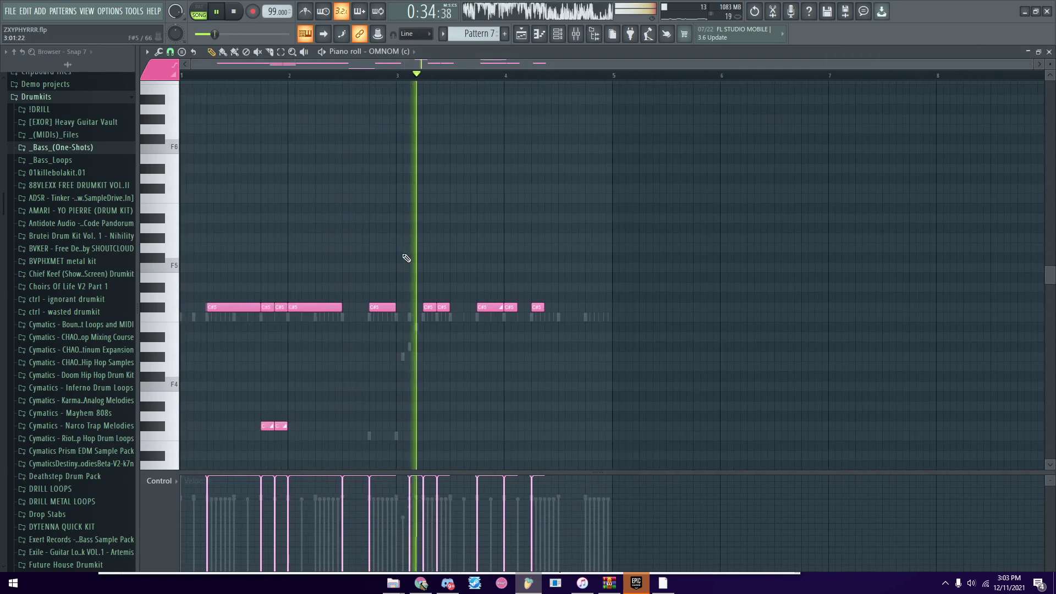
scroll(408, 255, up, 5)
scroll(399, 255, down, 4)
scroll(388, 267, up, 8)
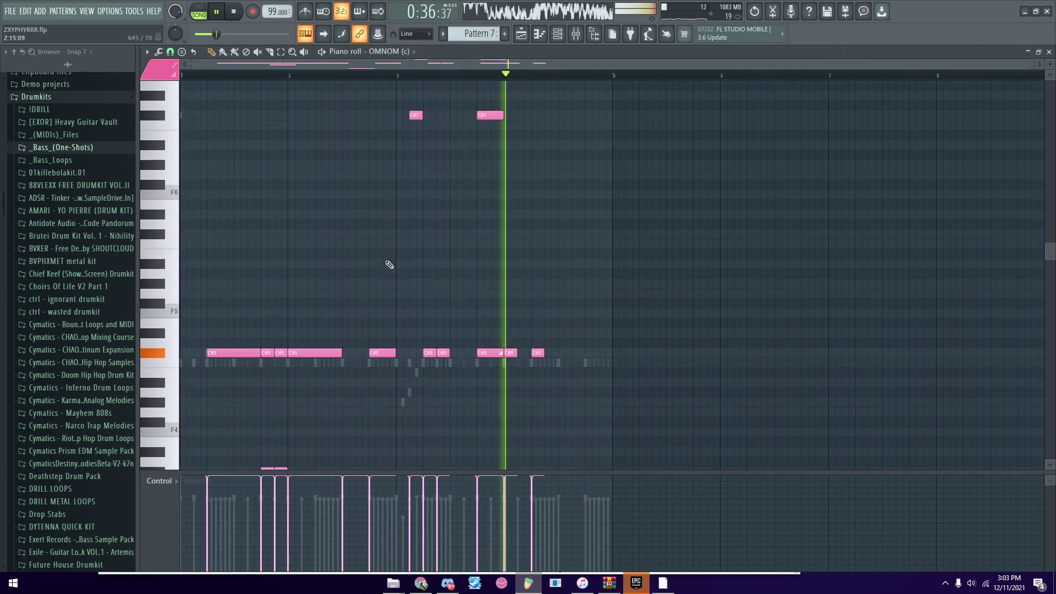
scroll(385, 271, down, 2)
scroll(384, 294, down, 4)
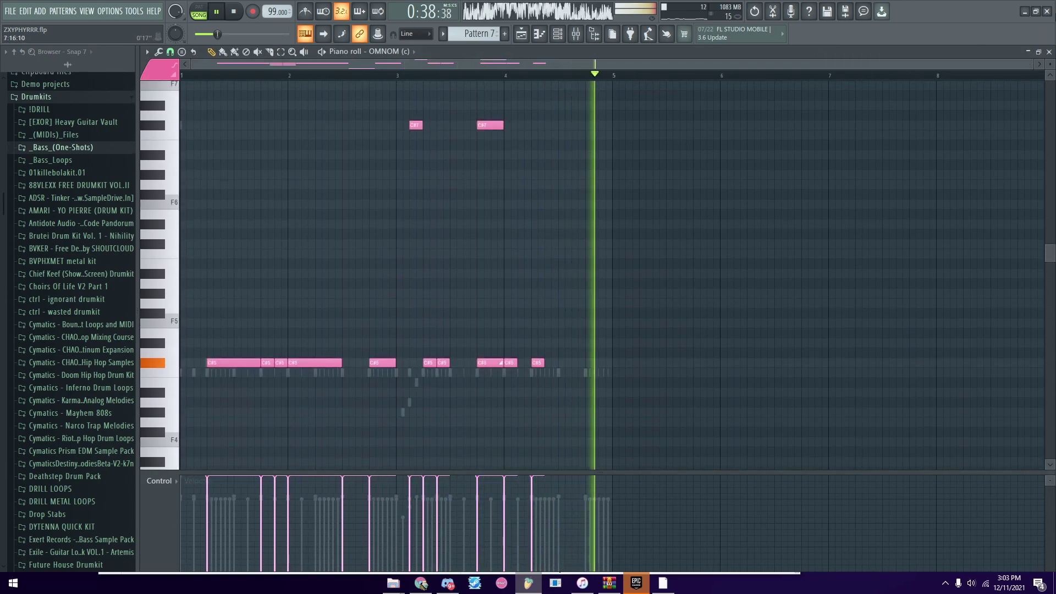
Look over Pattern 7's channels and the 3x Osc notes in the piano roll, and return to the playlist
click(1049, 52)
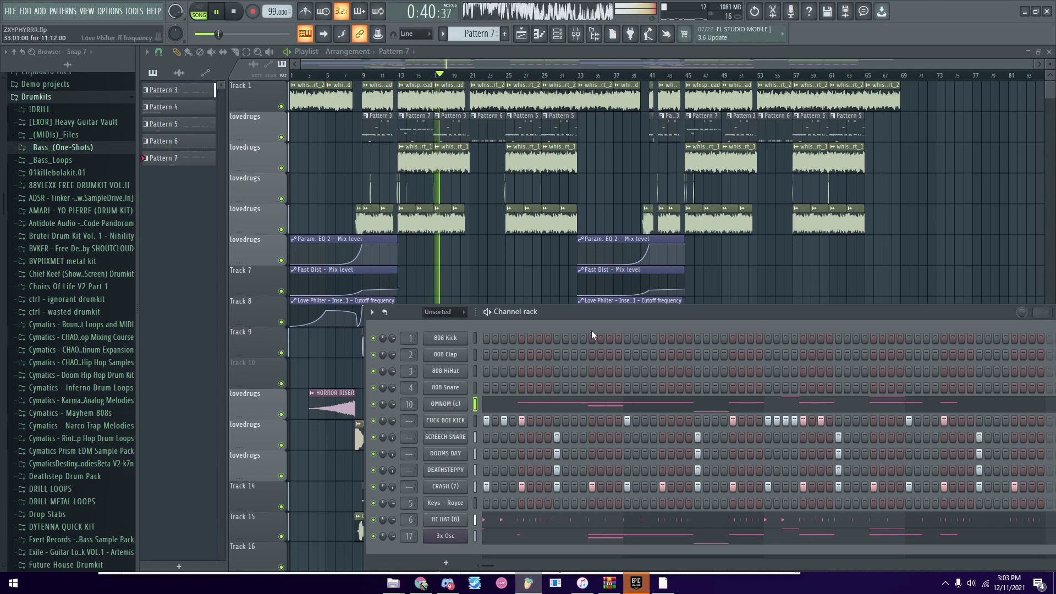
right_click(445, 536)
click(440, 404)
scroll(398, 298, down, 2)
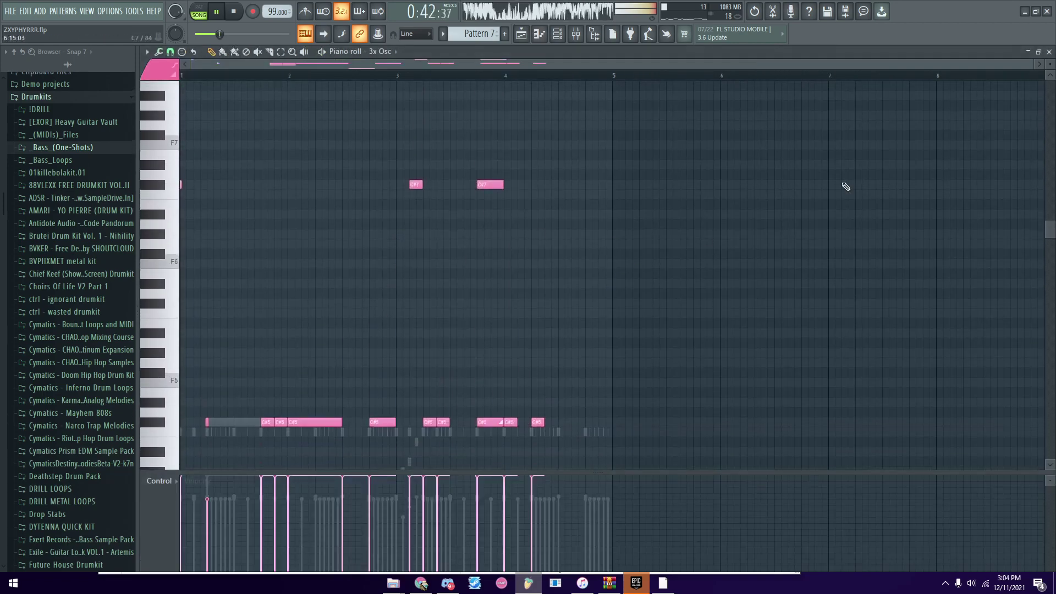
click(1042, 53)
drag(715, 134, 349, 145)
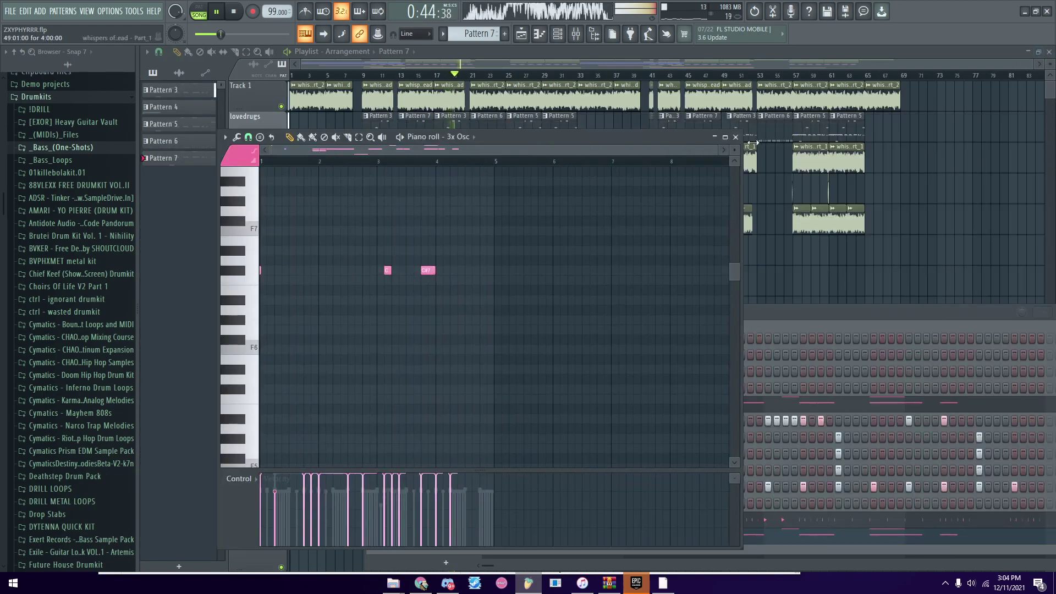
click(738, 143)
key(F6)
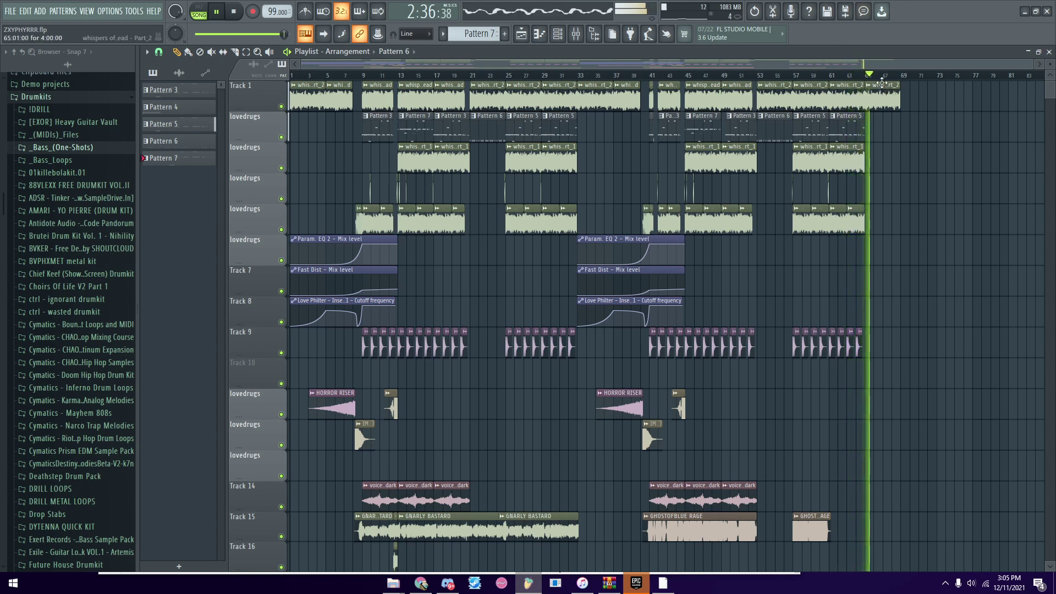
Stop playback and return the playback position to the start of the song
key(space)
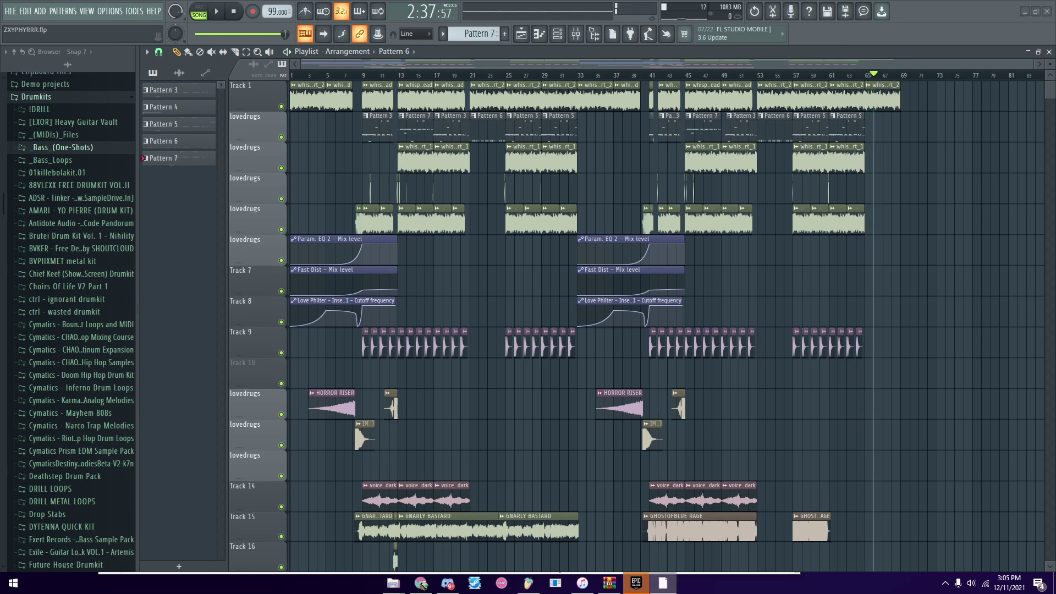
key(space)
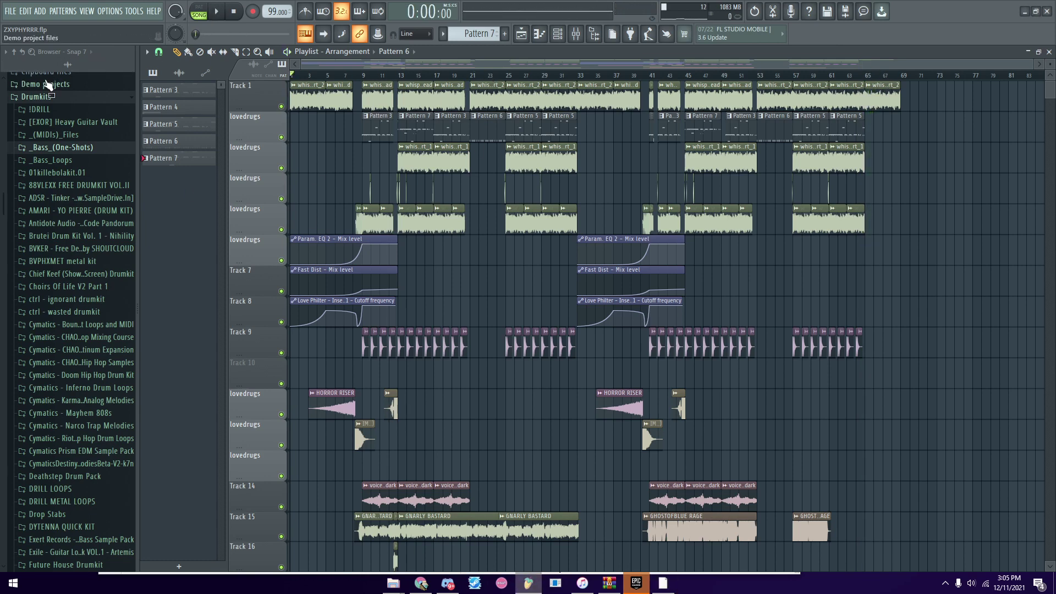